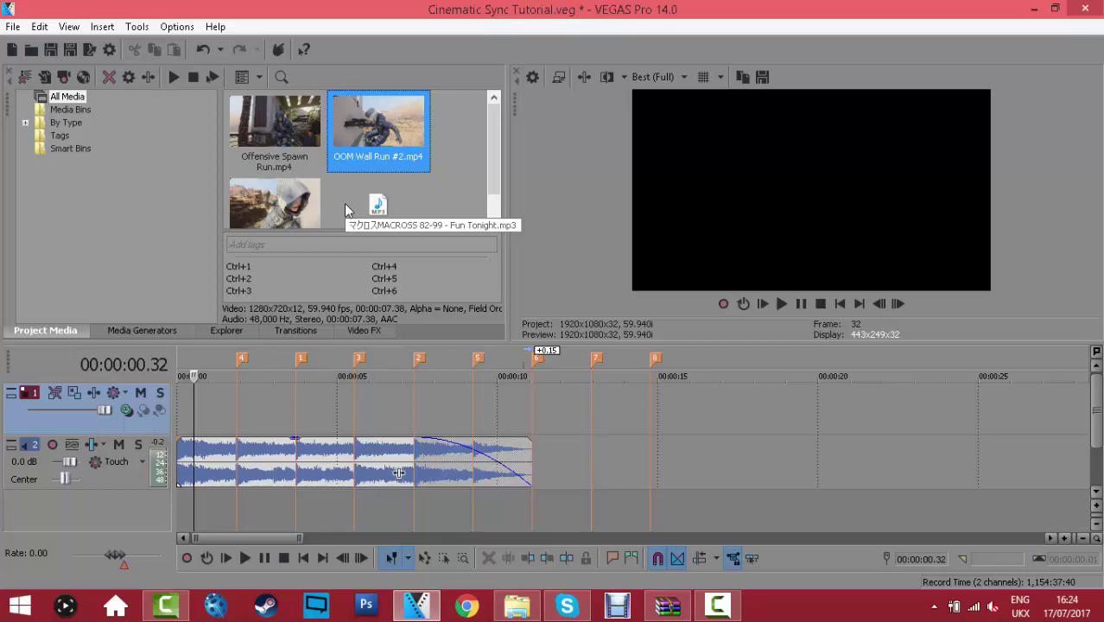
- Select Offensive Spawn Run.mp4 in the project media and play the music from the start to just past marker 1
click(275, 129)
click(403, 130)
click(276, 134)
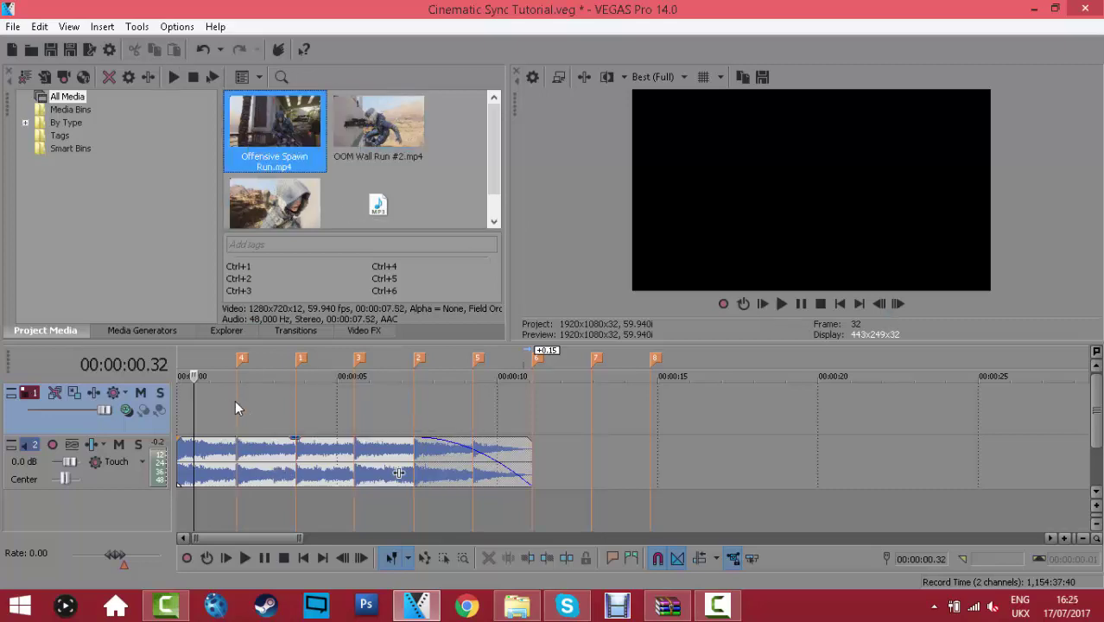
click(181, 425)
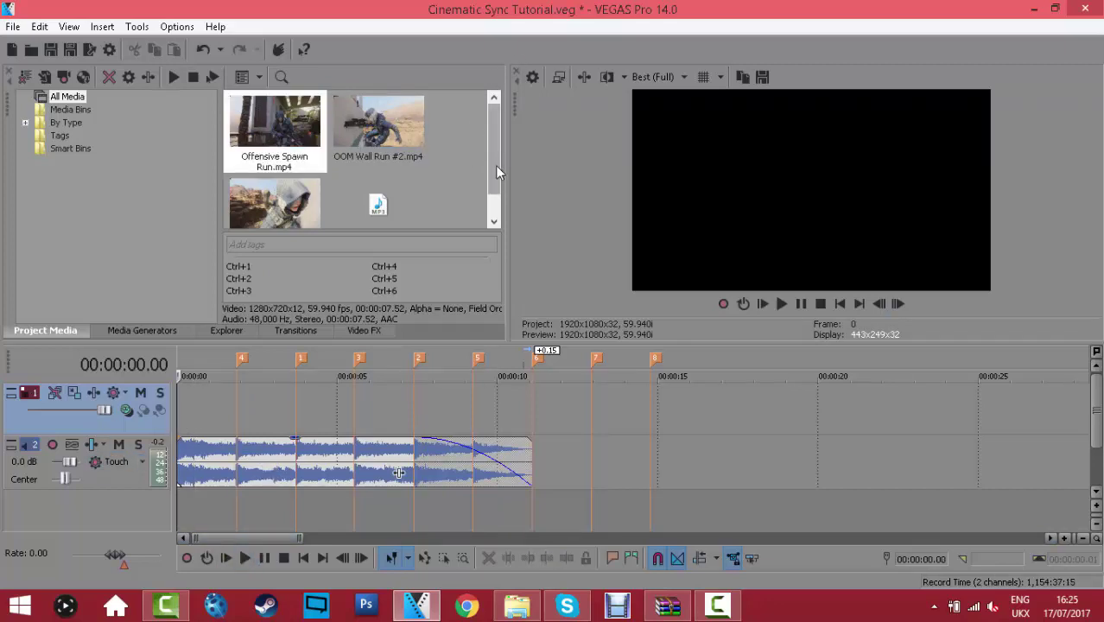
click(244, 558)
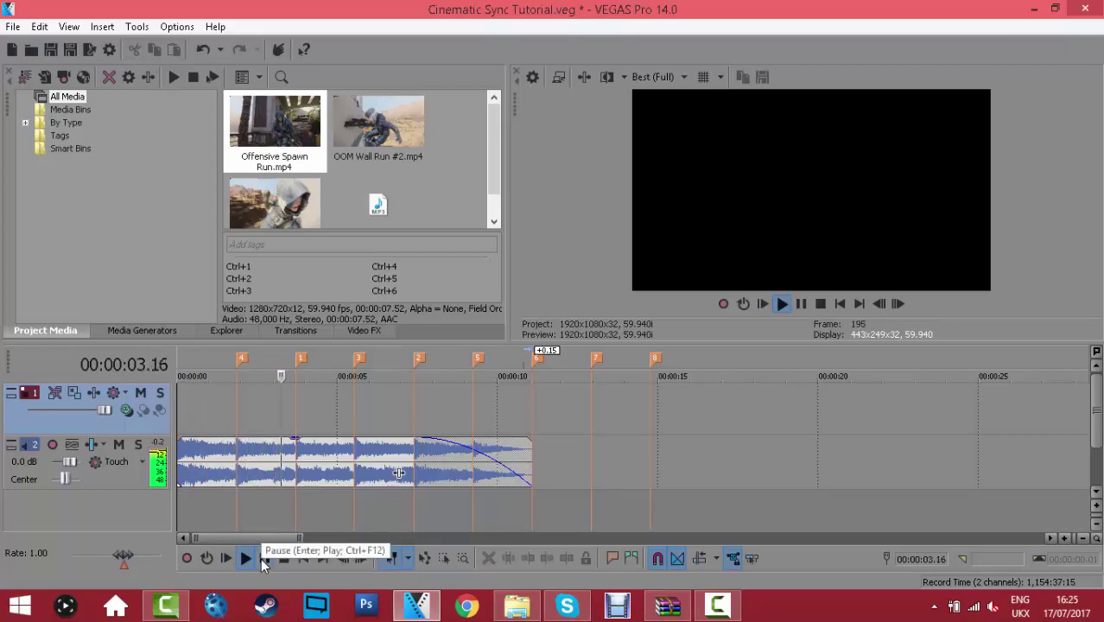
click(263, 558)
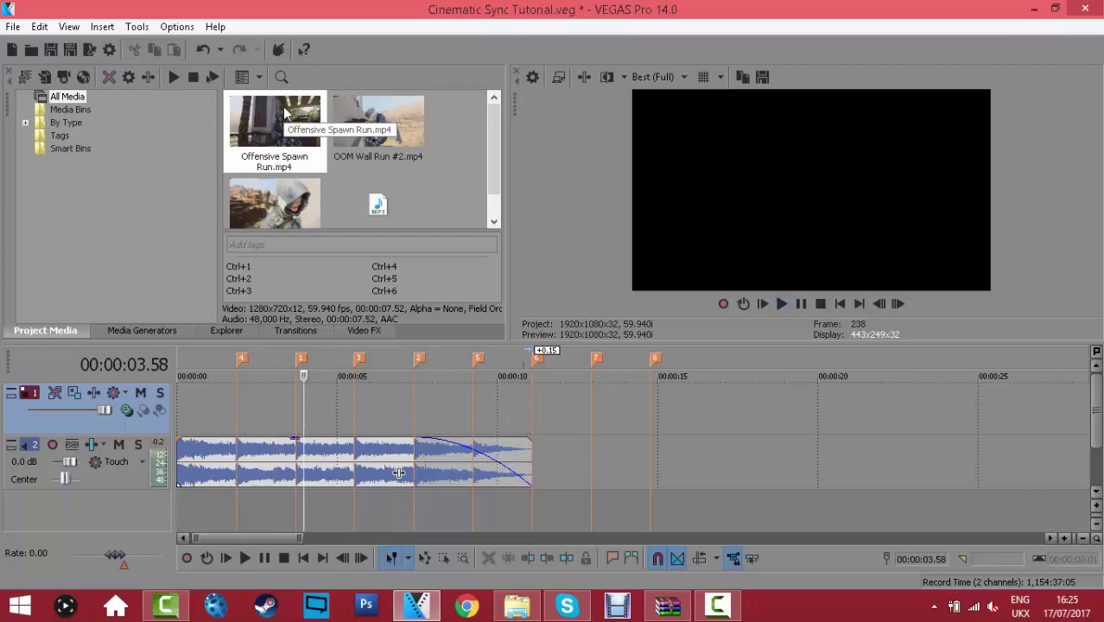
- Add Offensive Spawn Run.mp4 at the start of the timeline and move the music onto its own audio track below
drag(289, 125, 202, 419)
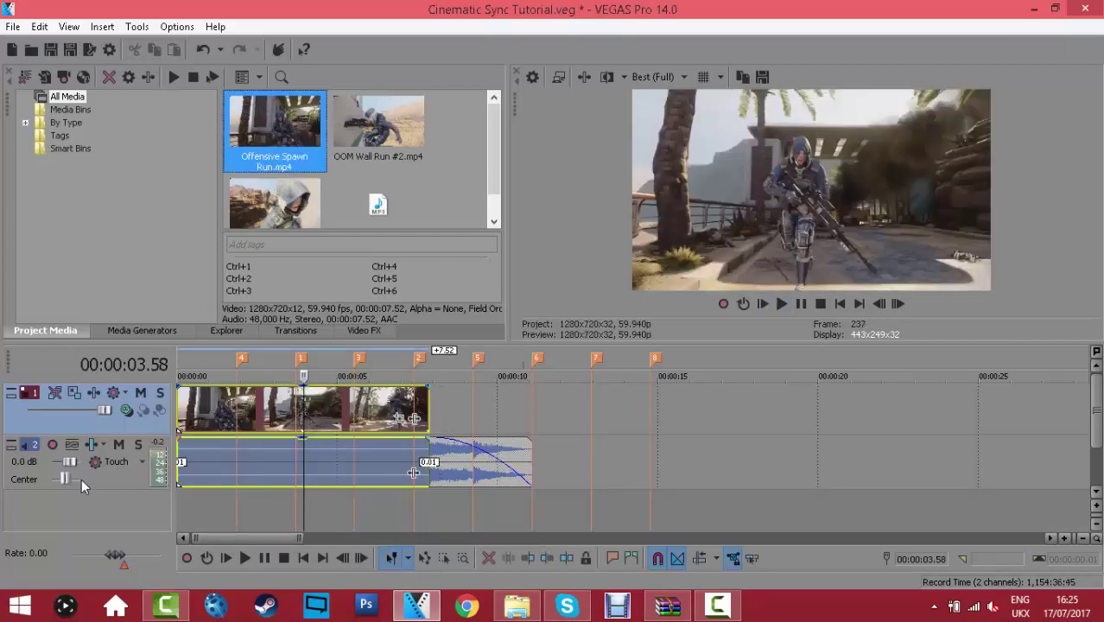
drag(446, 459, 437, 521)
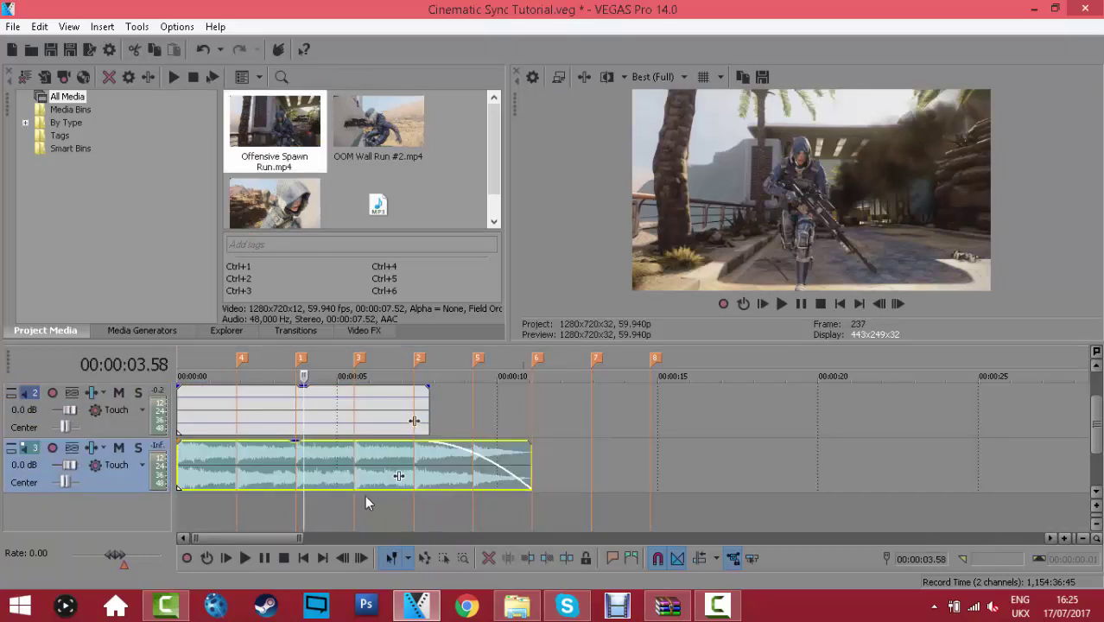
- Collapse and mute the audio track belonging to the Offensive Spawn Run clip
drag(96, 437, 110, 384)
click(120, 394)
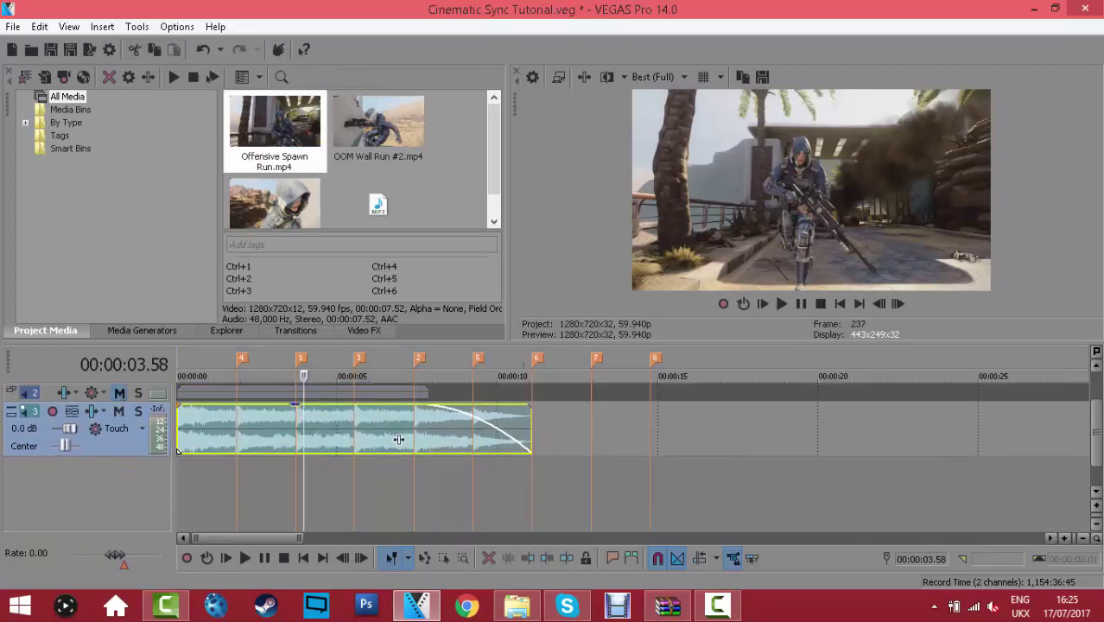
click(1096, 365)
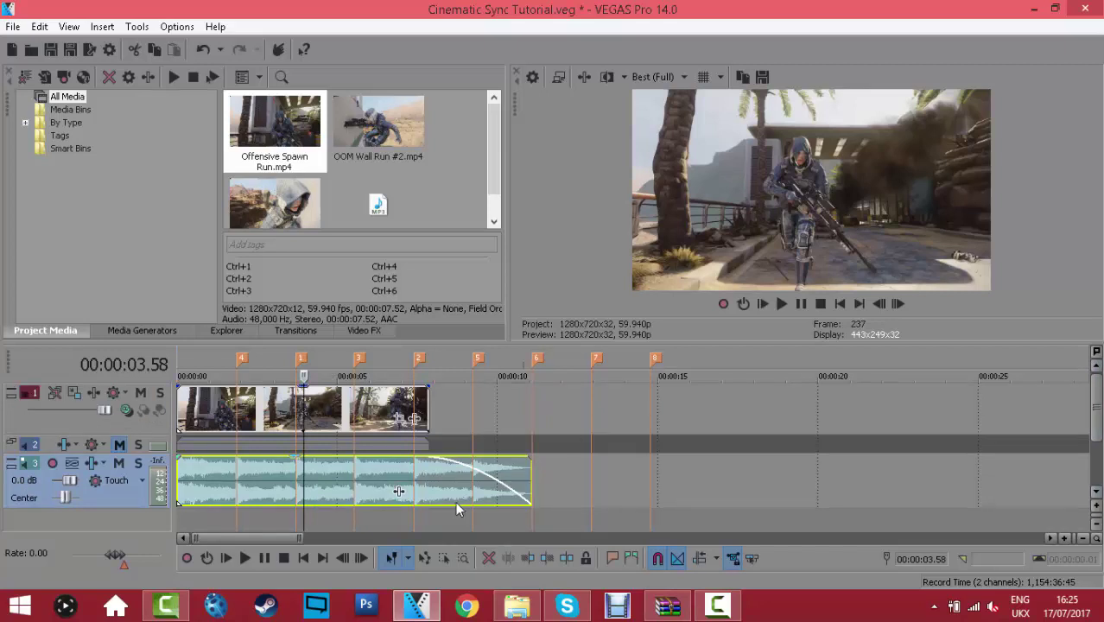
- Play the clip with the music from the start to just past marker 1
click(206, 420)
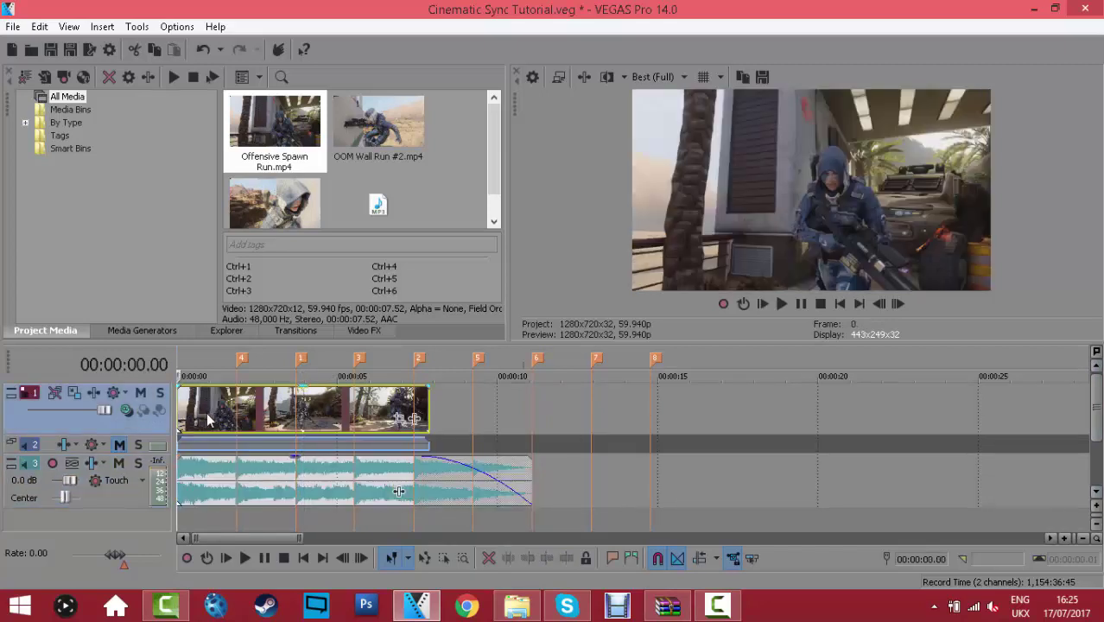
click(247, 559)
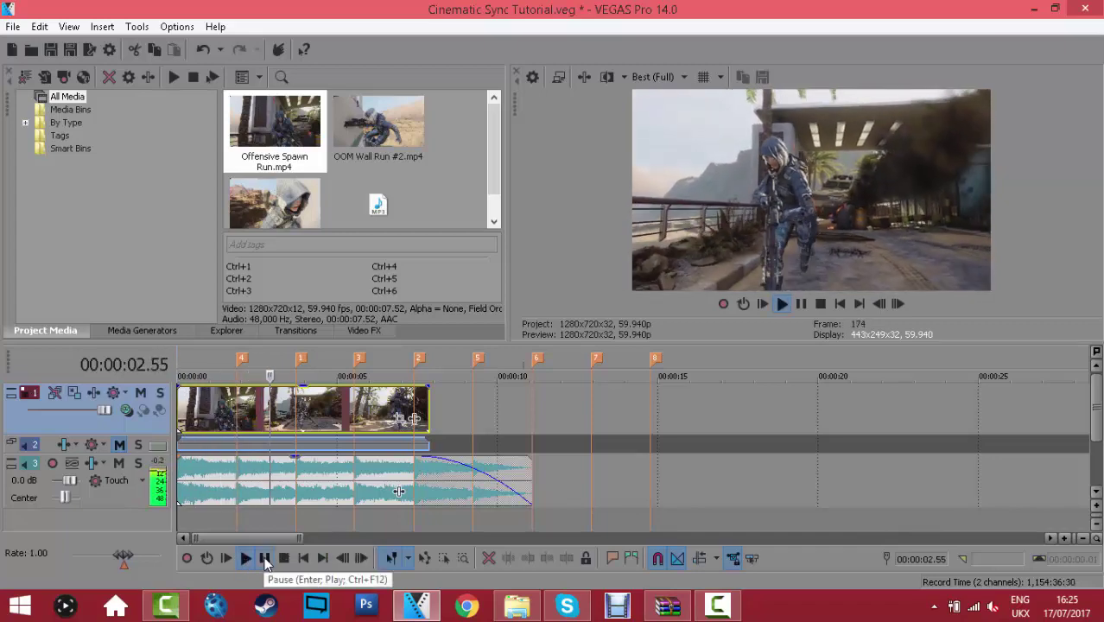
click(265, 559)
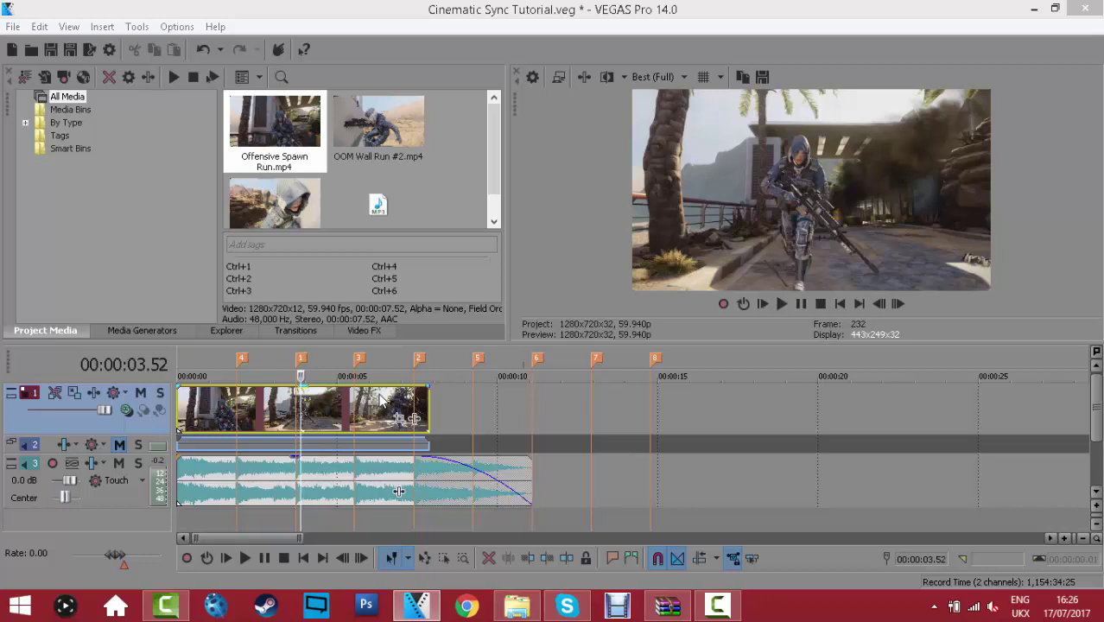
- Examine the clip's frames around markers 1 and 3, finishing with the playhead at marker 1
click(296, 402)
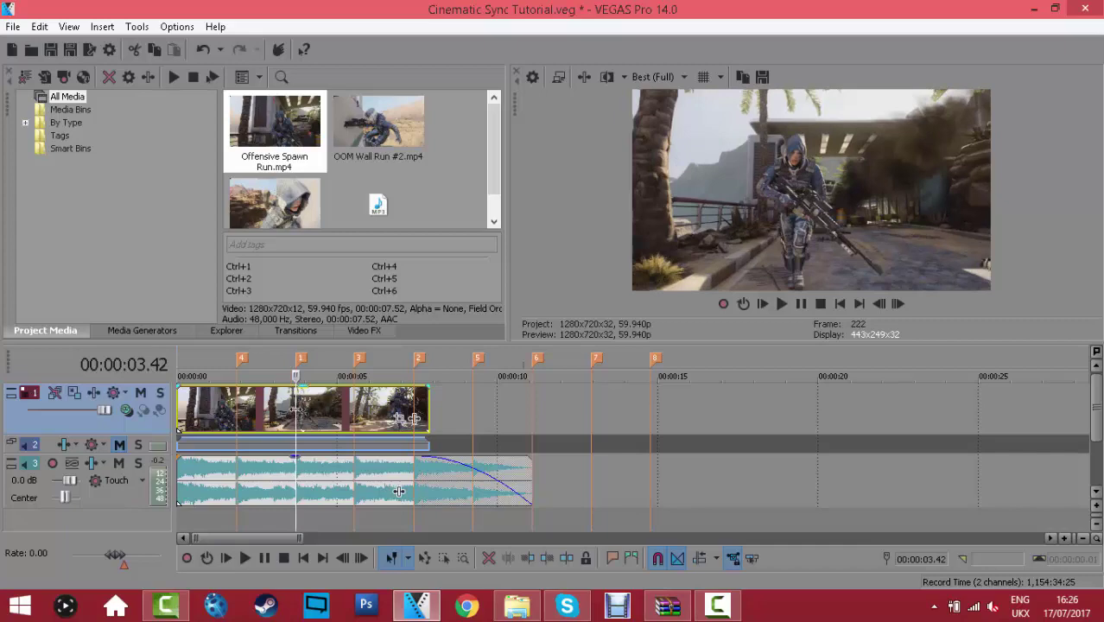
right_click(298, 411)
click(259, 398)
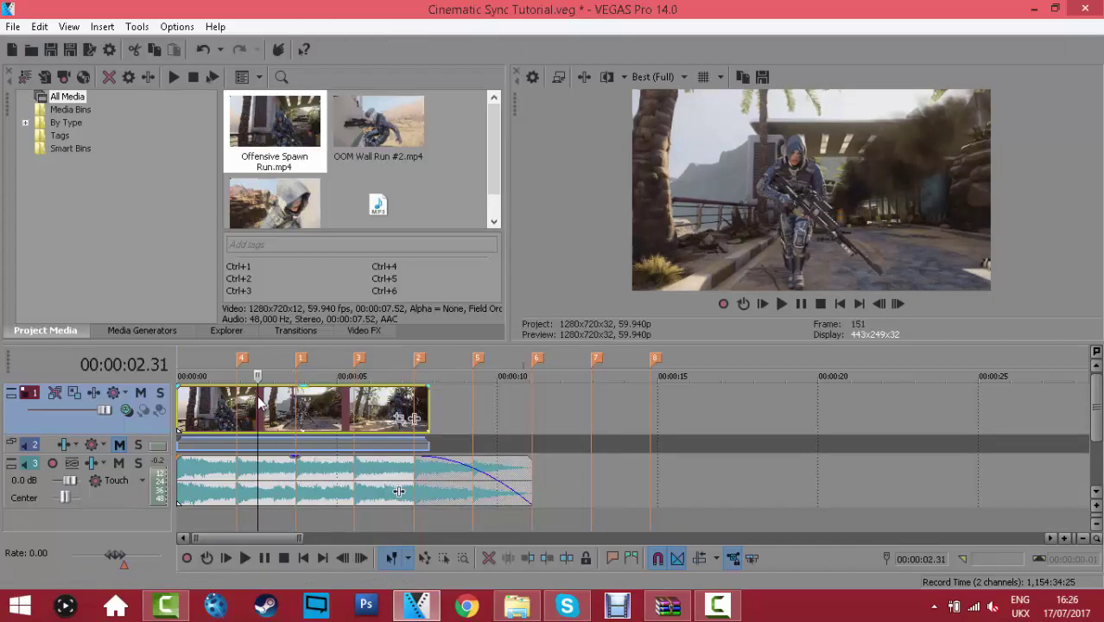
click(289, 401)
click(302, 402)
click(354, 404)
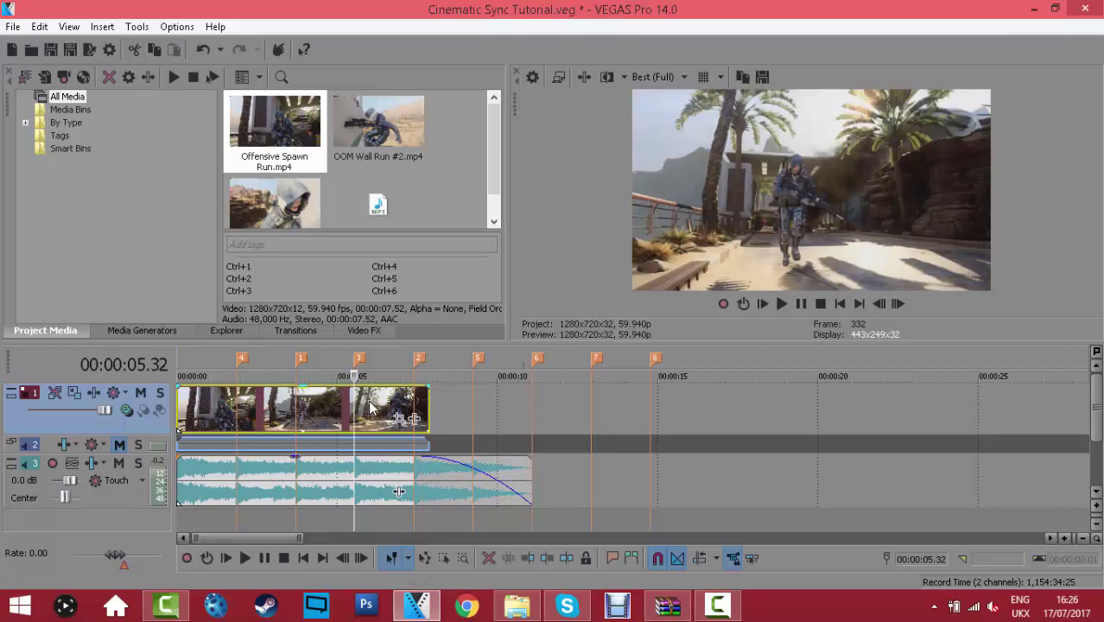
click(370, 404)
click(296, 408)
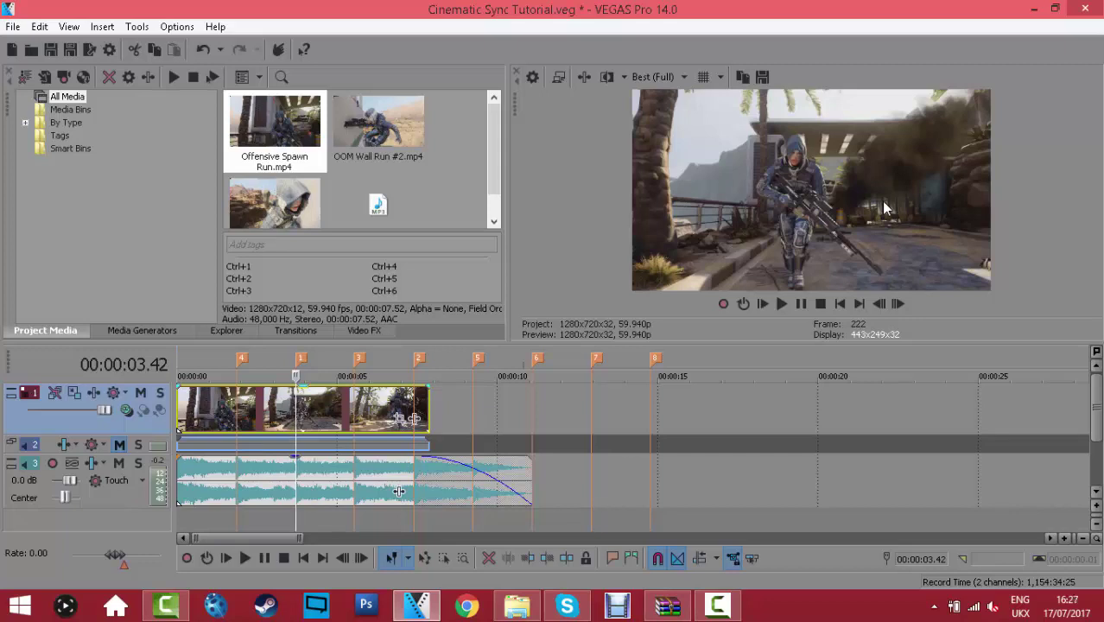
- Set the video clip's playback rate to 3.33, disable resample and turn off maintain aspect ratio
right_click(284, 414)
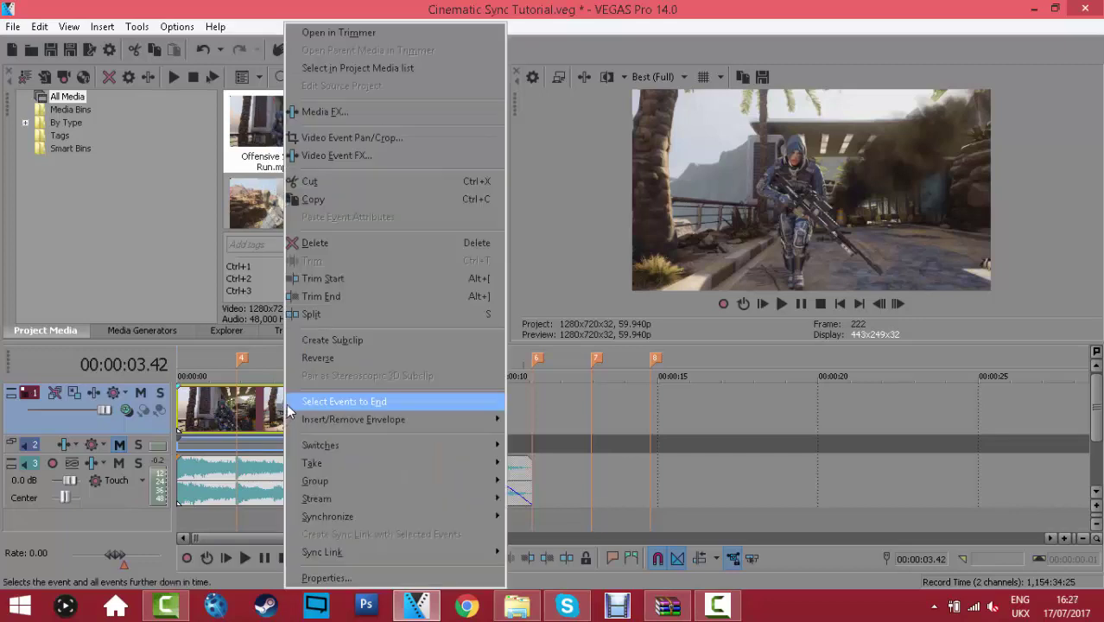
click(343, 578)
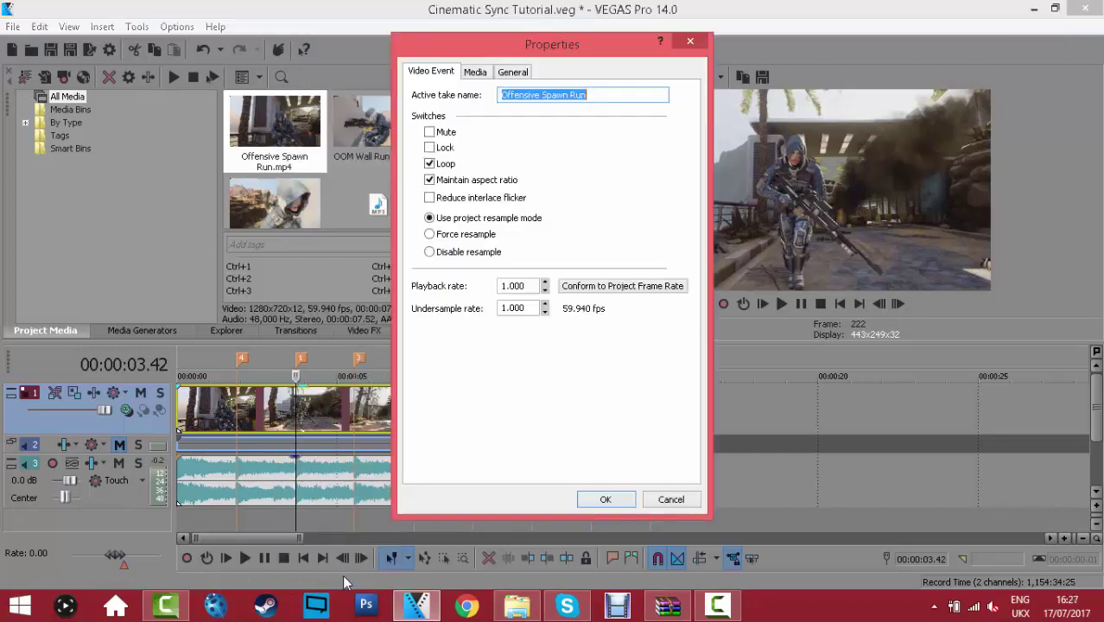
click(435, 254)
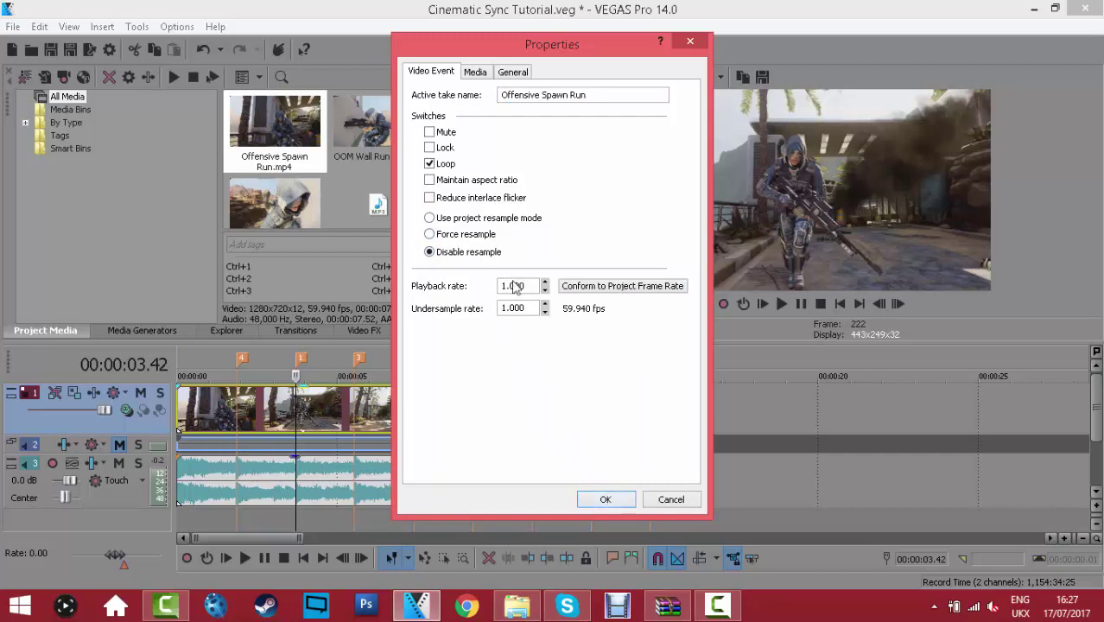
drag(532, 286, 483, 297)
text(3.33)
click(596, 499)
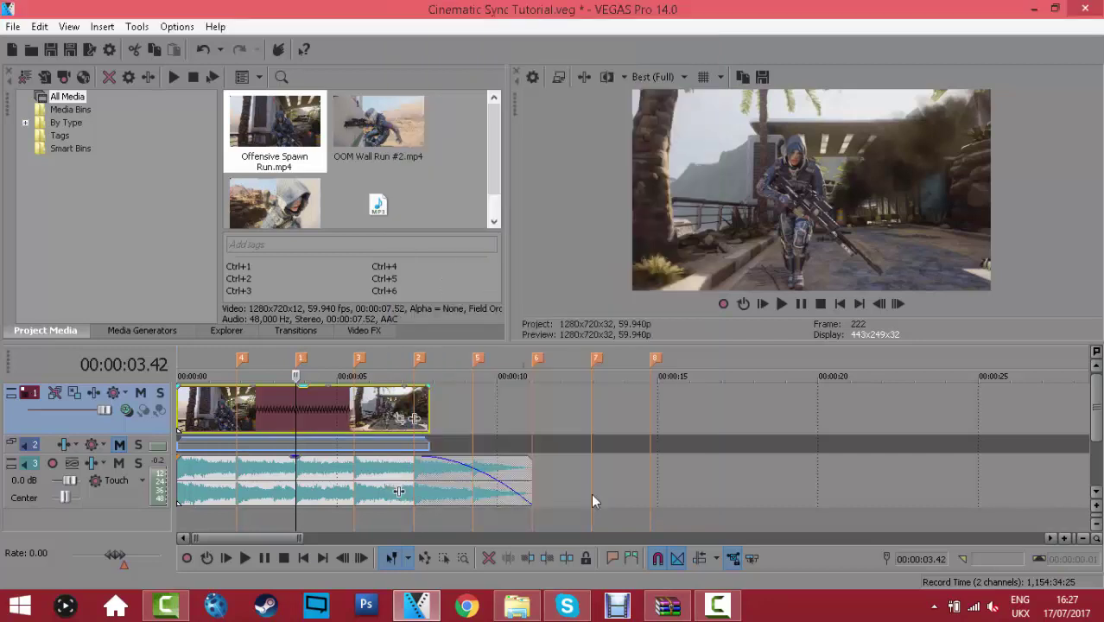
- Play the sped-up clip from the start to just past marker 4 to check its sync with the beat
key(ctrl+Home)
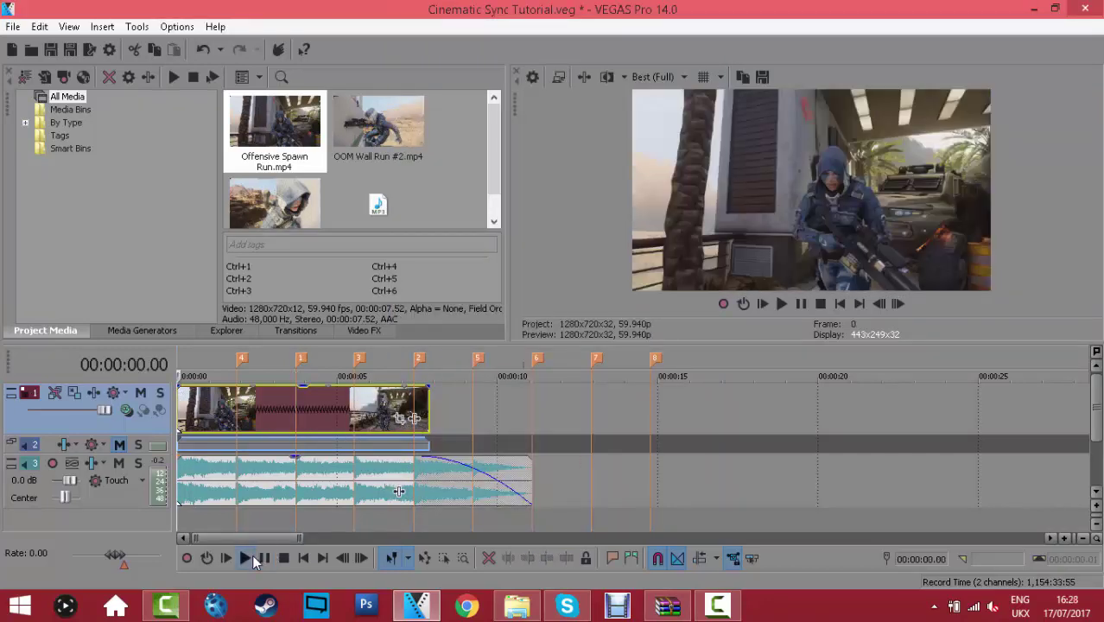
click(245, 558)
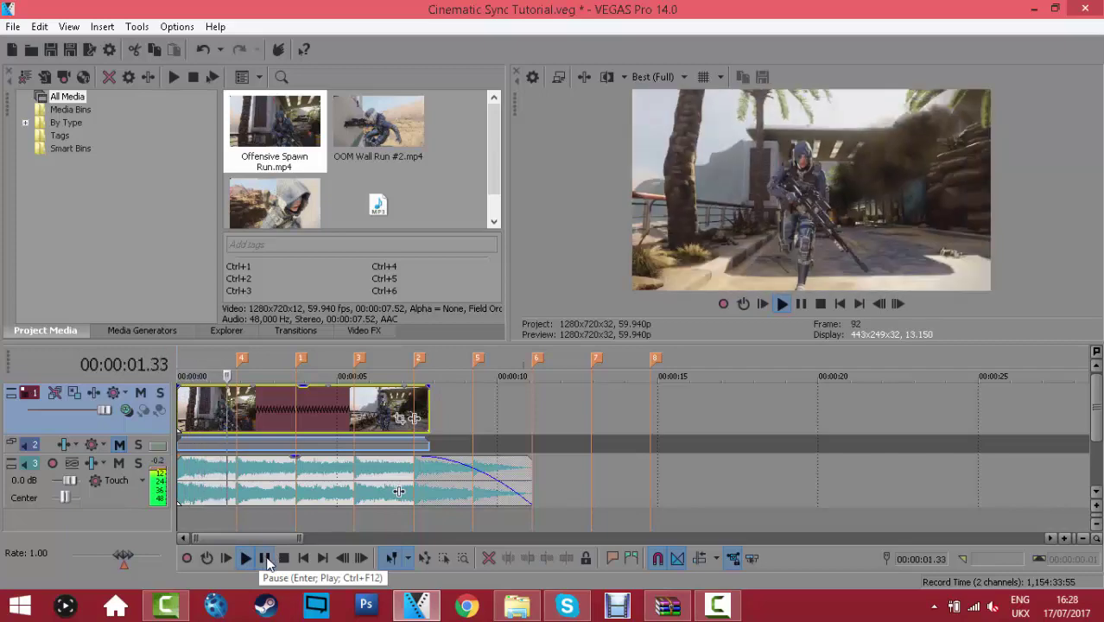
click(265, 558)
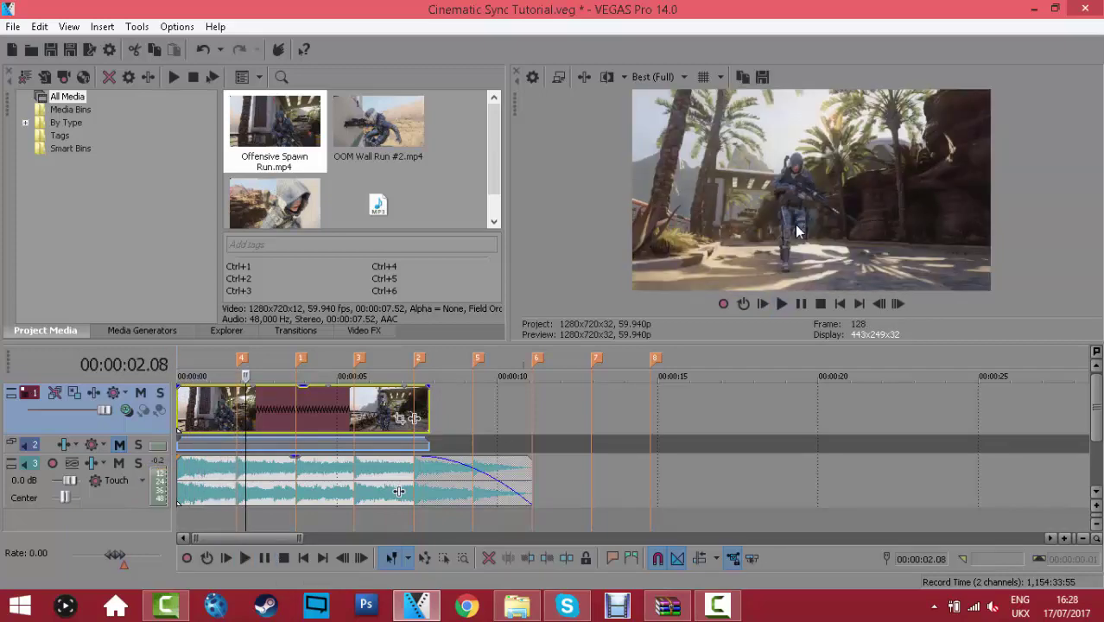
drag(305, 539, 244, 539)
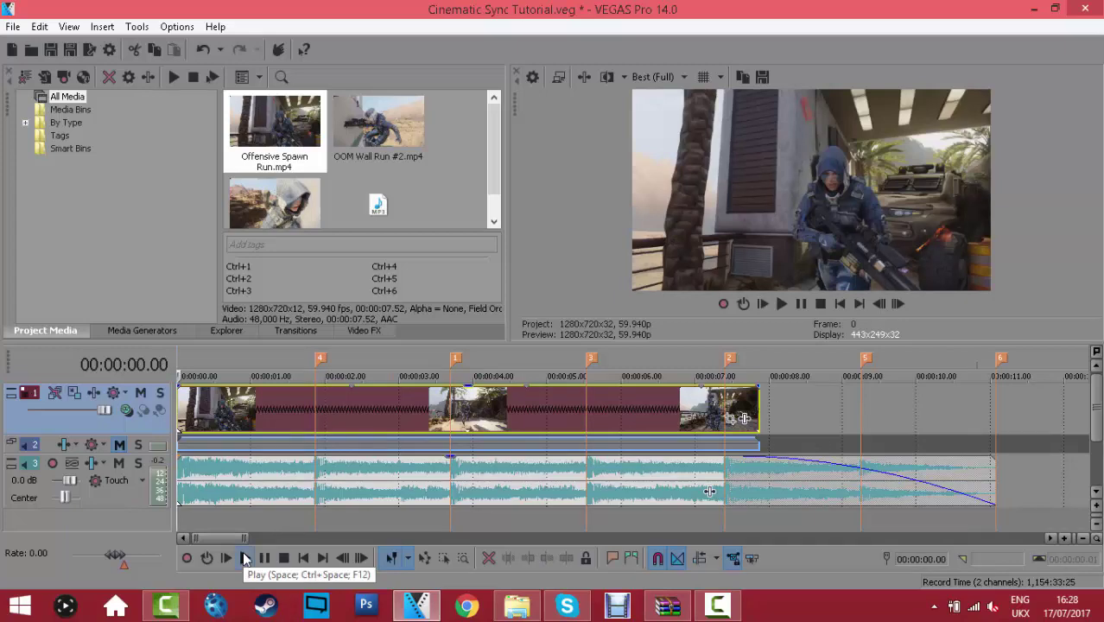
click(245, 559)
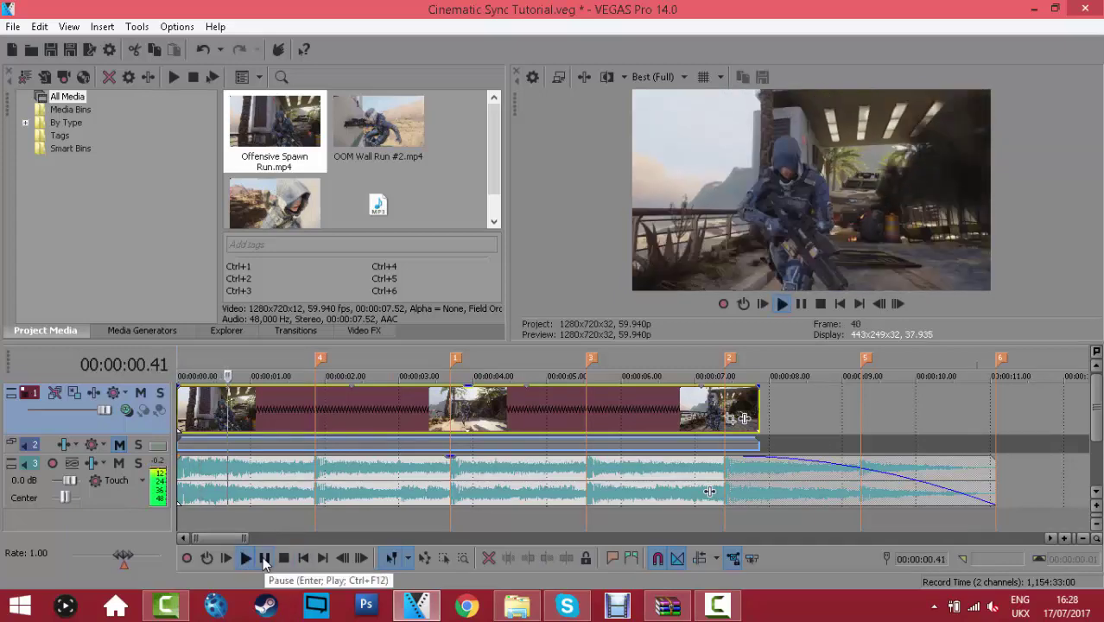
click(265, 560)
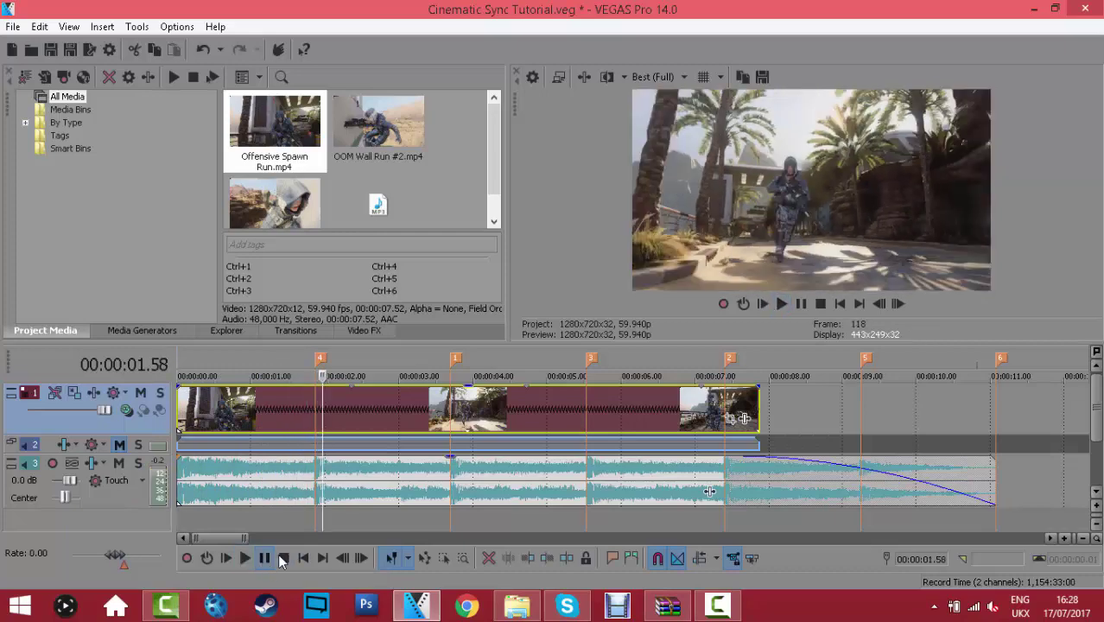
- Crop the Offensive Spawn Run clip to 1,024 × 576 centred at 640, 360 and preview it from the start
click(183, 399)
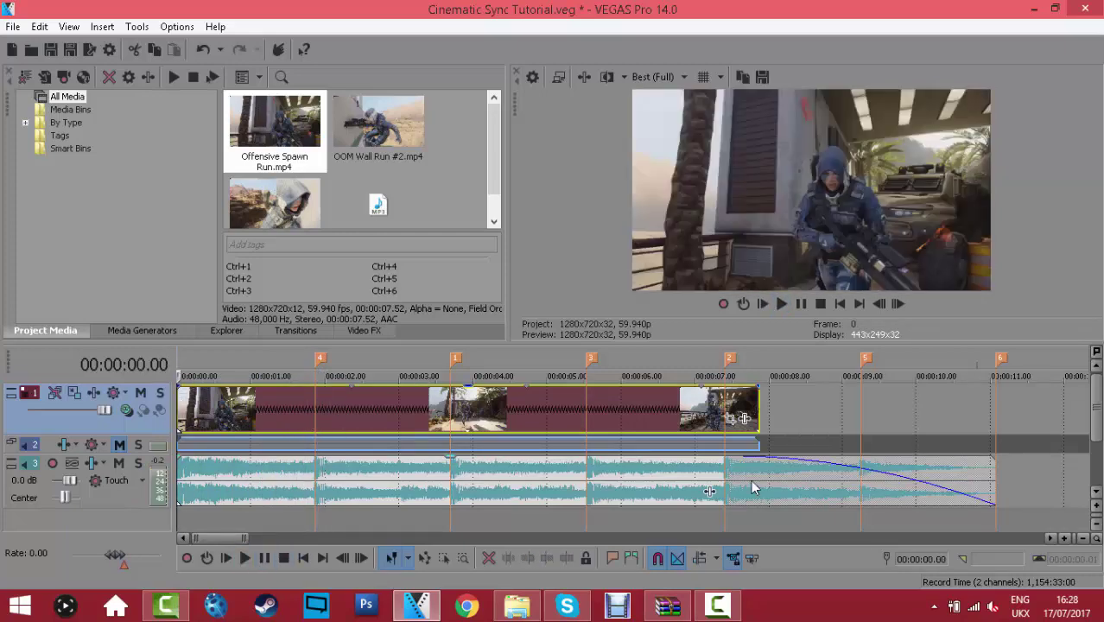
click(731, 419)
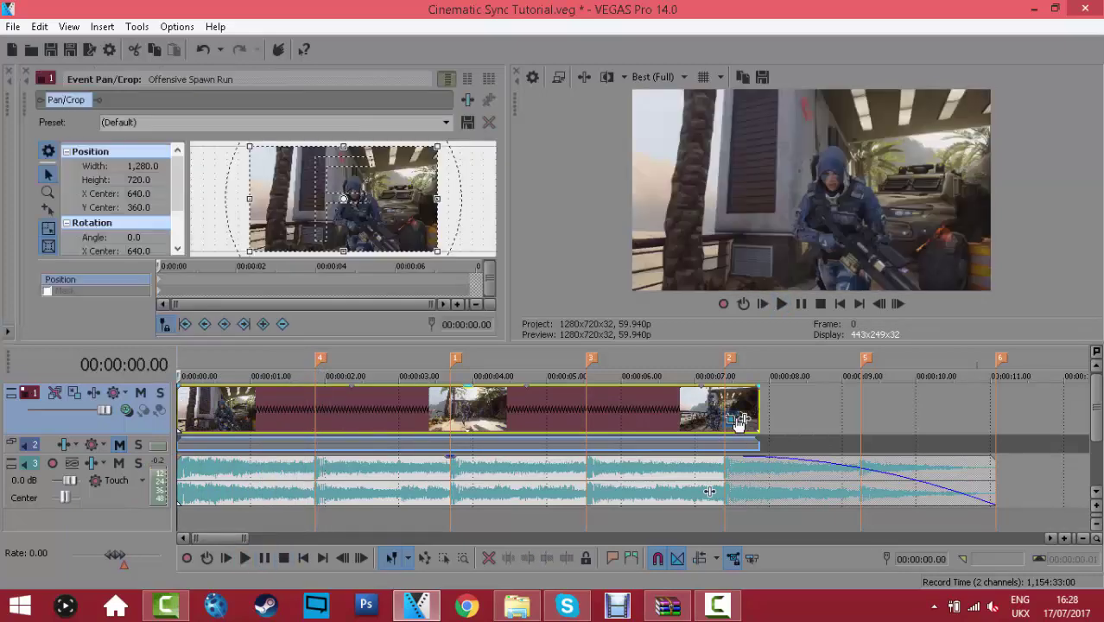
click(343, 250)
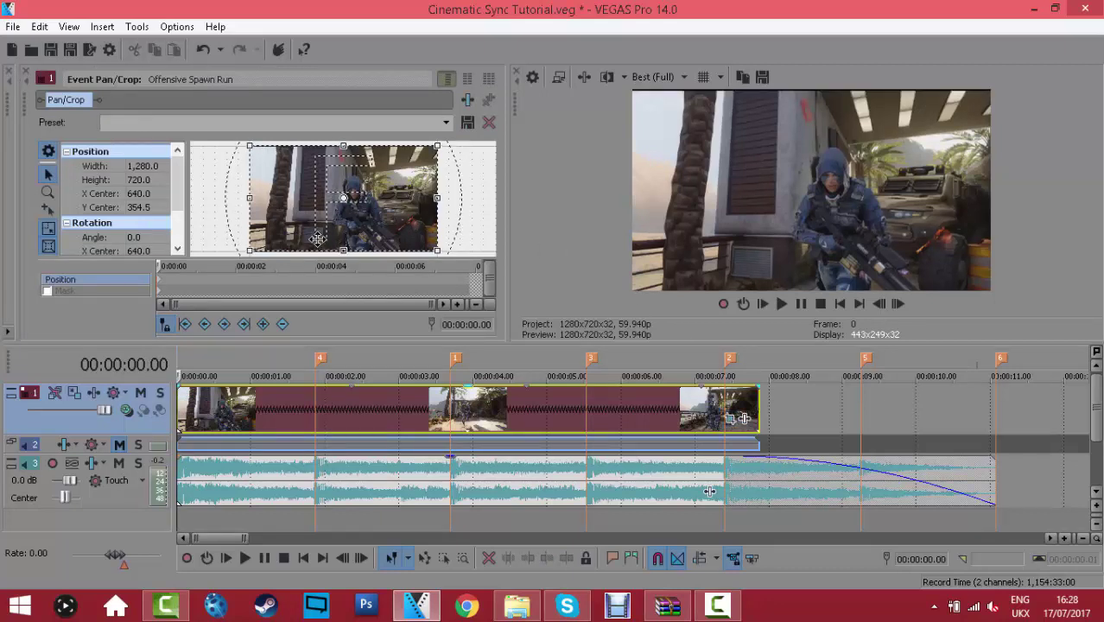
drag(341, 250, 347, 243)
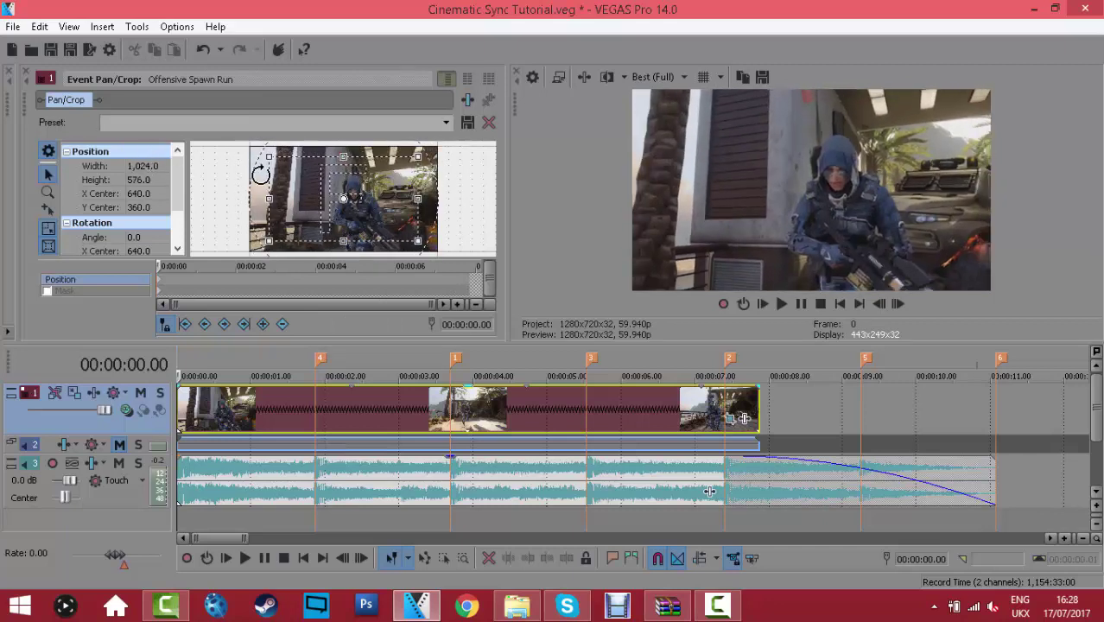
click(781, 303)
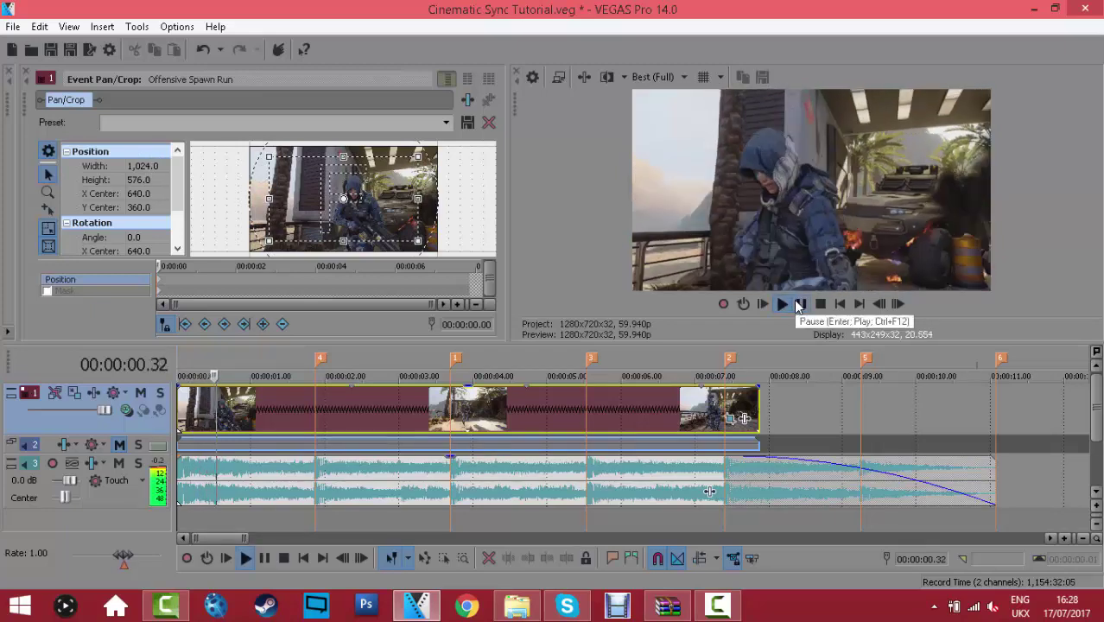
click(799, 304)
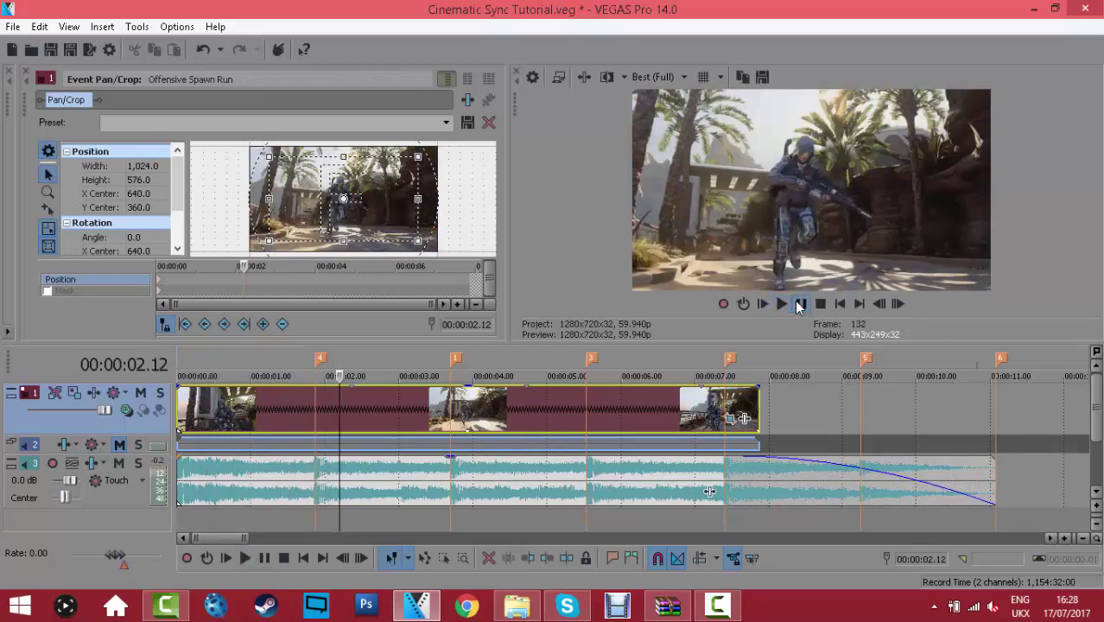
- Add a velocity envelope to the Offensive Spawn Run clip and set it to 300% forward velocity
click(287, 408)
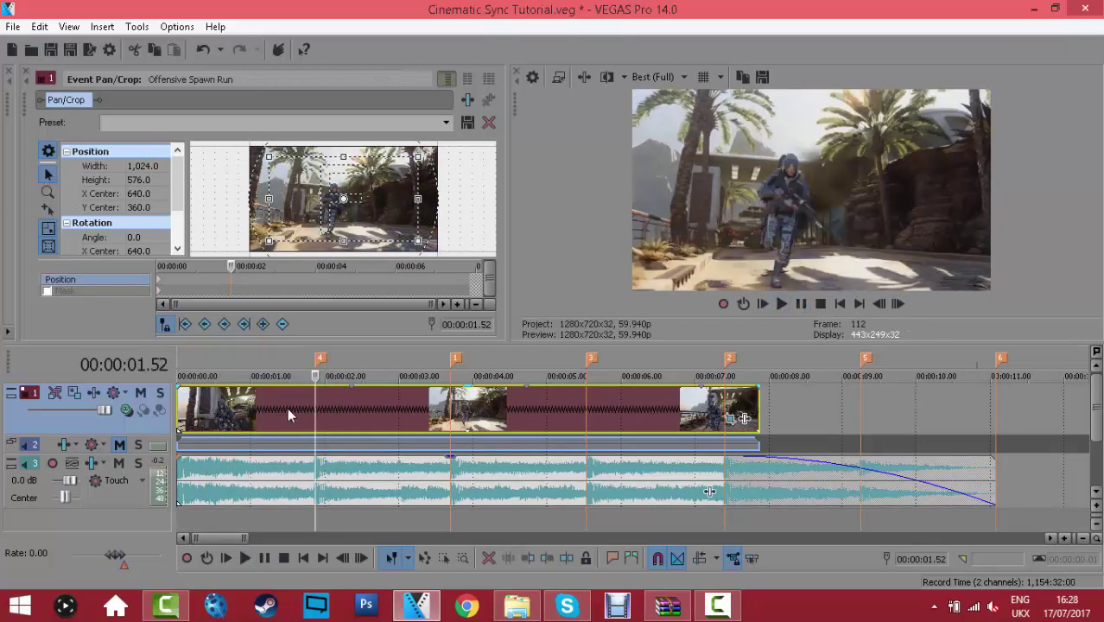
right_click(223, 419)
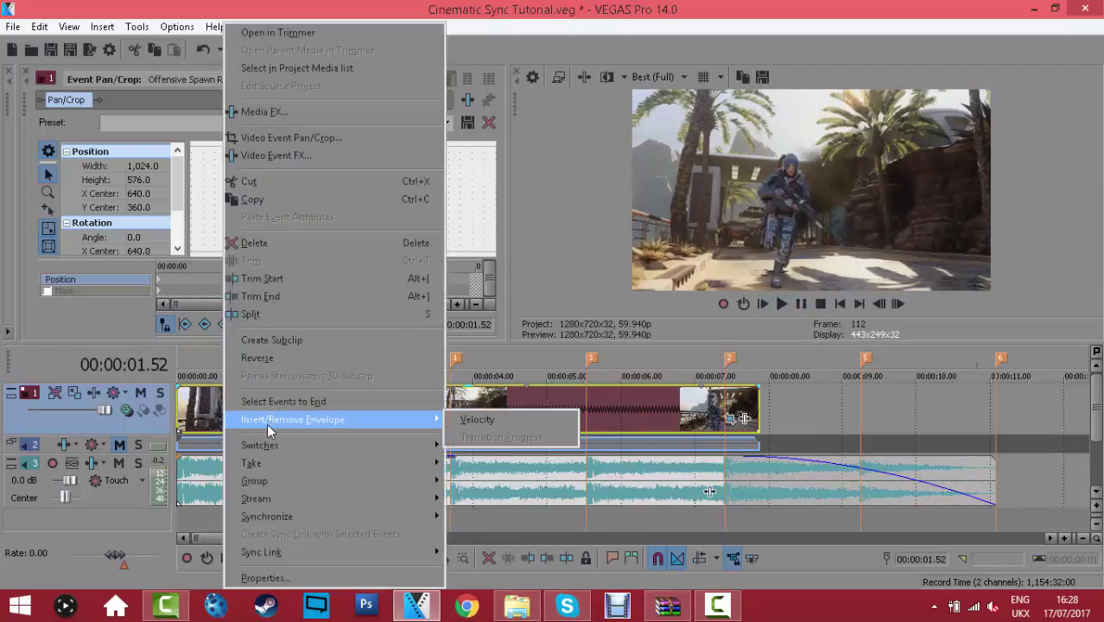
right_click(215, 398)
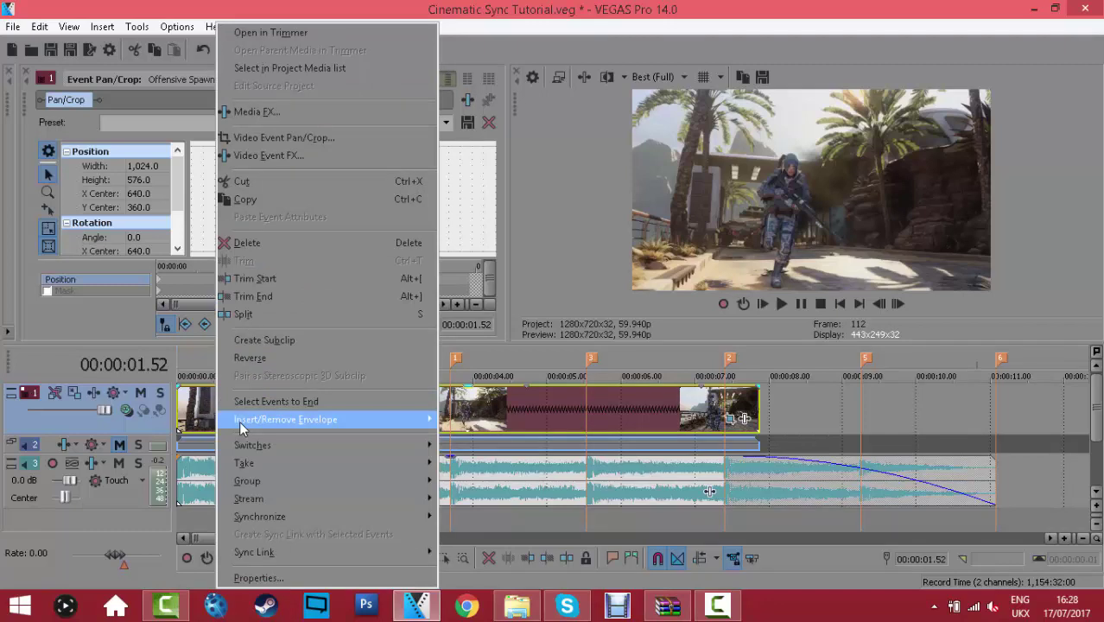
mouse_move(248, 421)
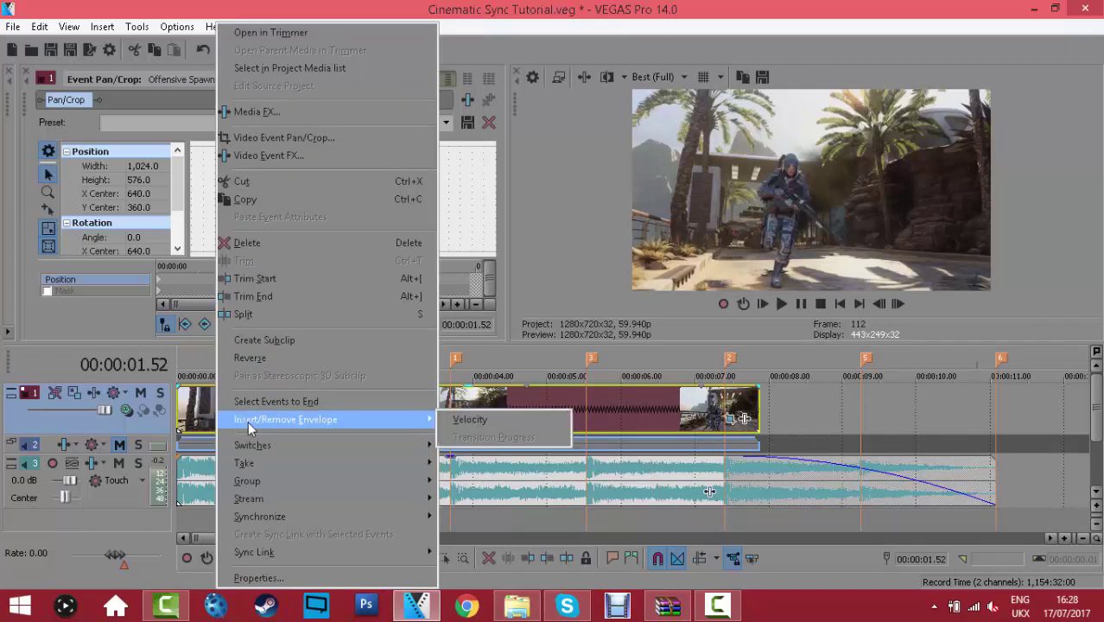
click(453, 420)
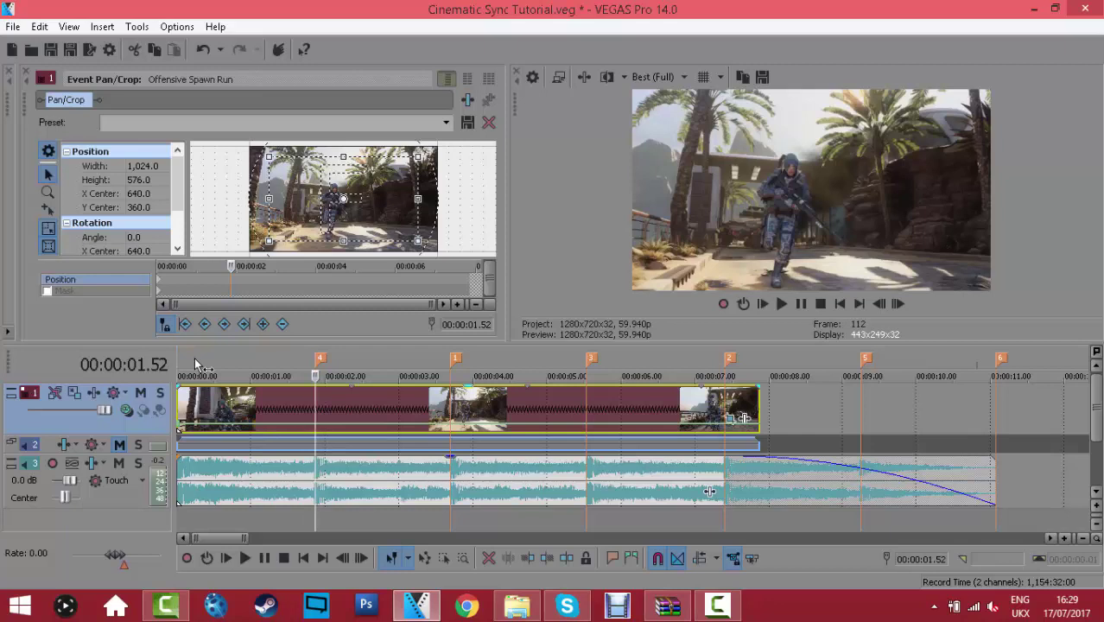
right_click(182, 424)
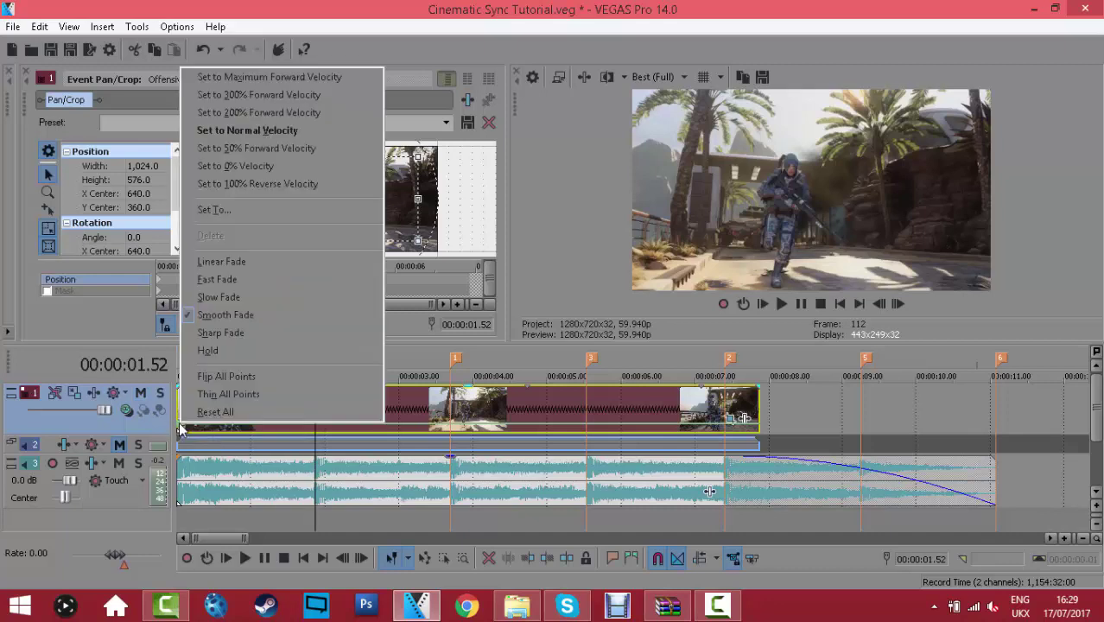
click(251, 89)
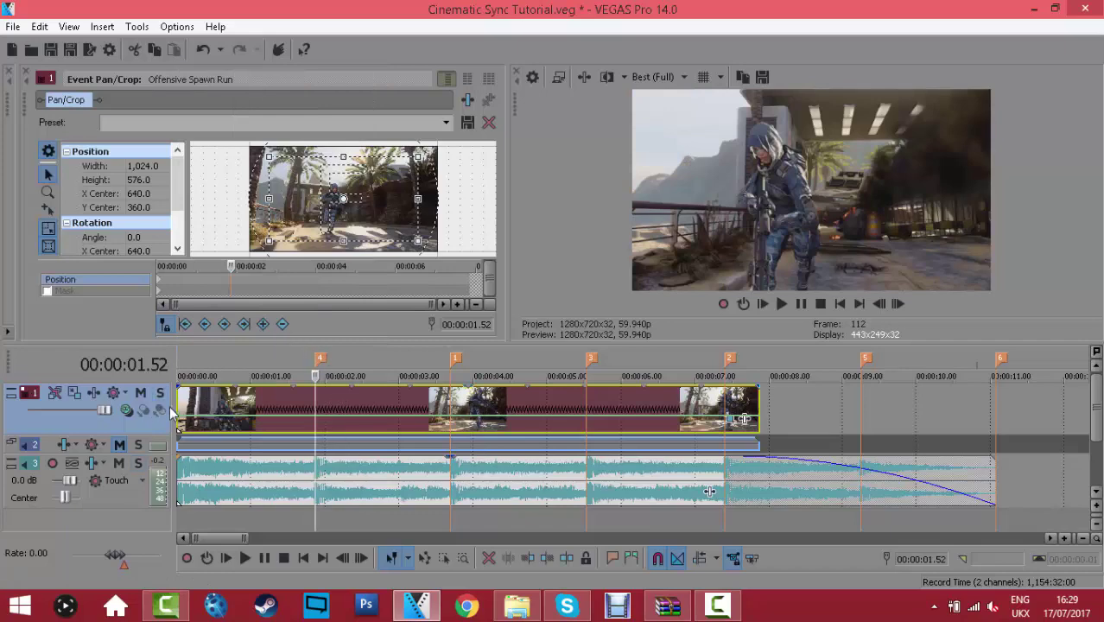
- Preview the sped-up clip from the start to before marker 4, returning the playhead to the start
click(179, 406)
click(783, 304)
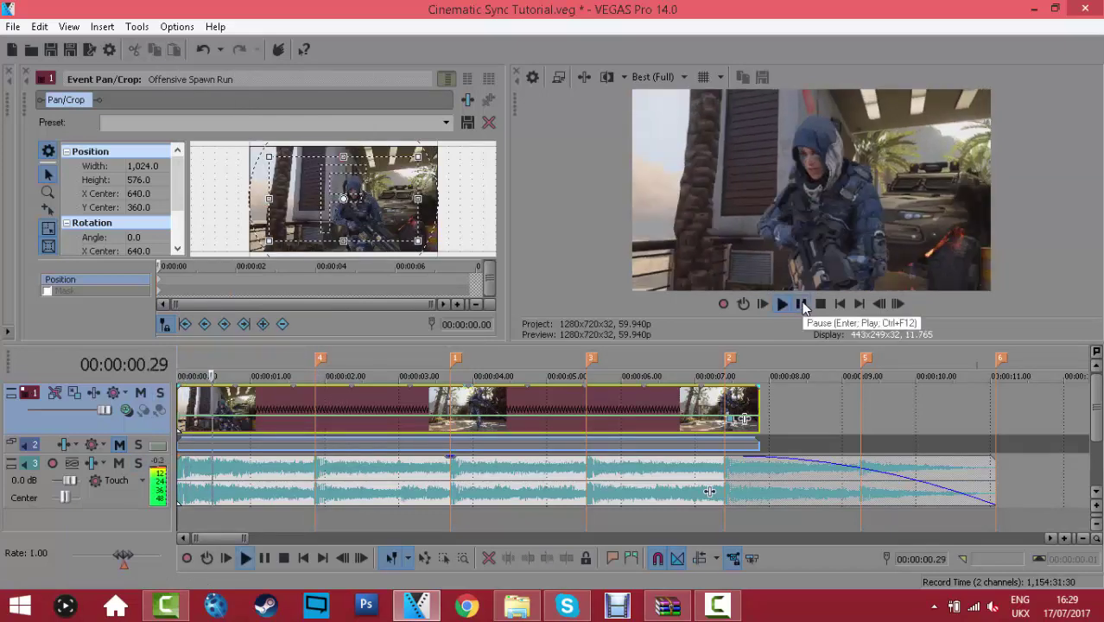
click(802, 304)
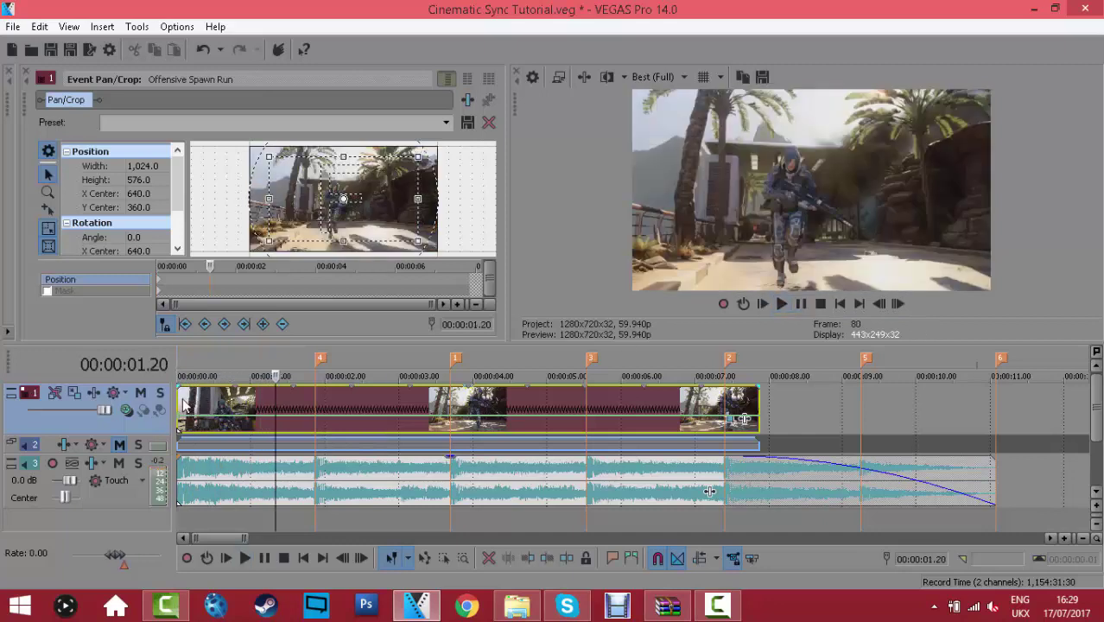
click(183, 406)
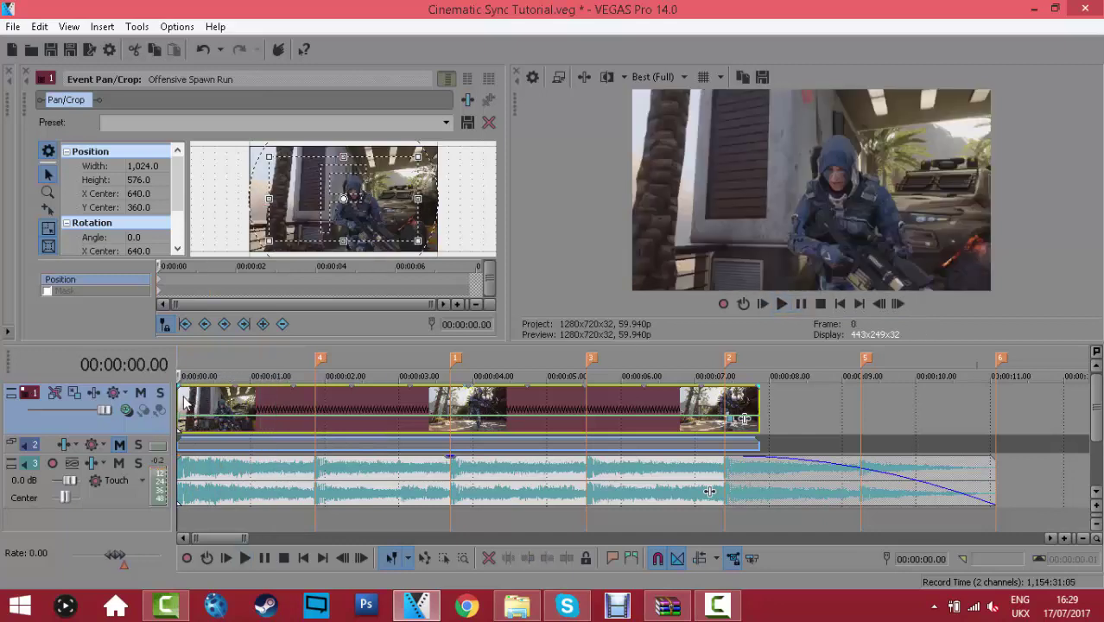
- Add a point to the velocity envelope at marker 1 and return the playhead to the clip's start
click(450, 422)
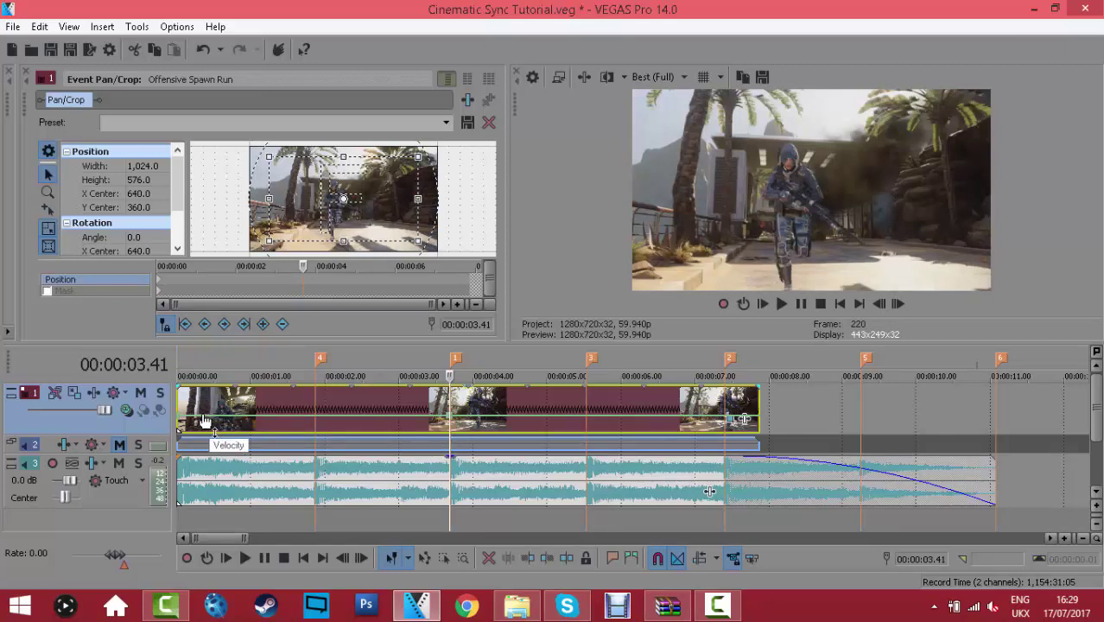
double_click(176, 403)
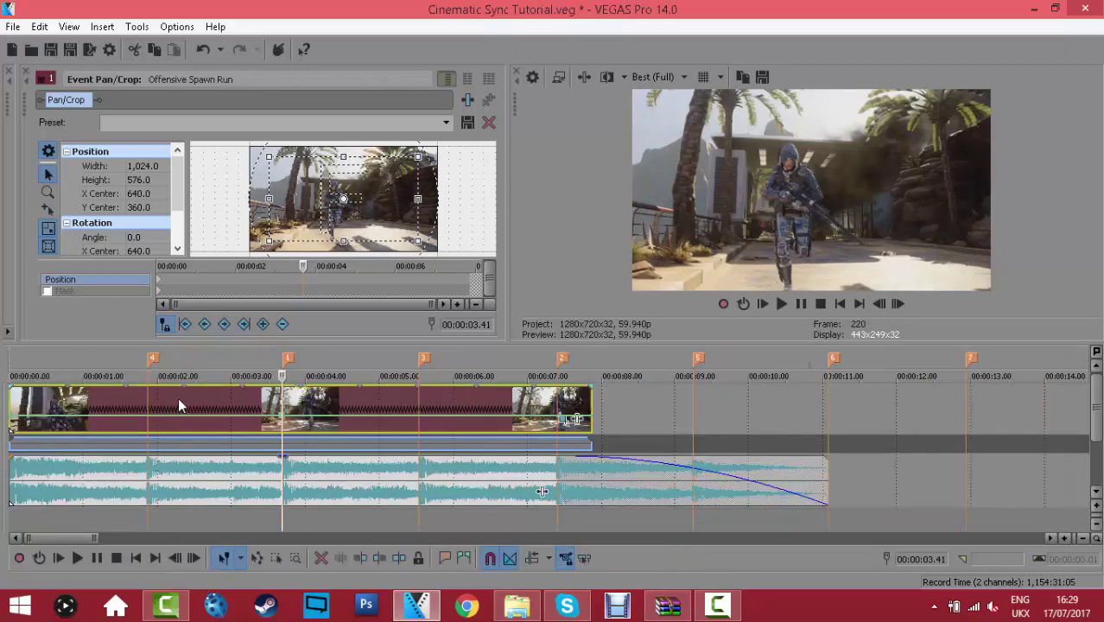
click(12, 400)
drag(95, 538, 52, 526)
double_click(4, 402)
- Add a velocity point 15 frames in, at 00:00:00.15, and set it to 50% forward velocity
click(391, 558)
click(390, 559)
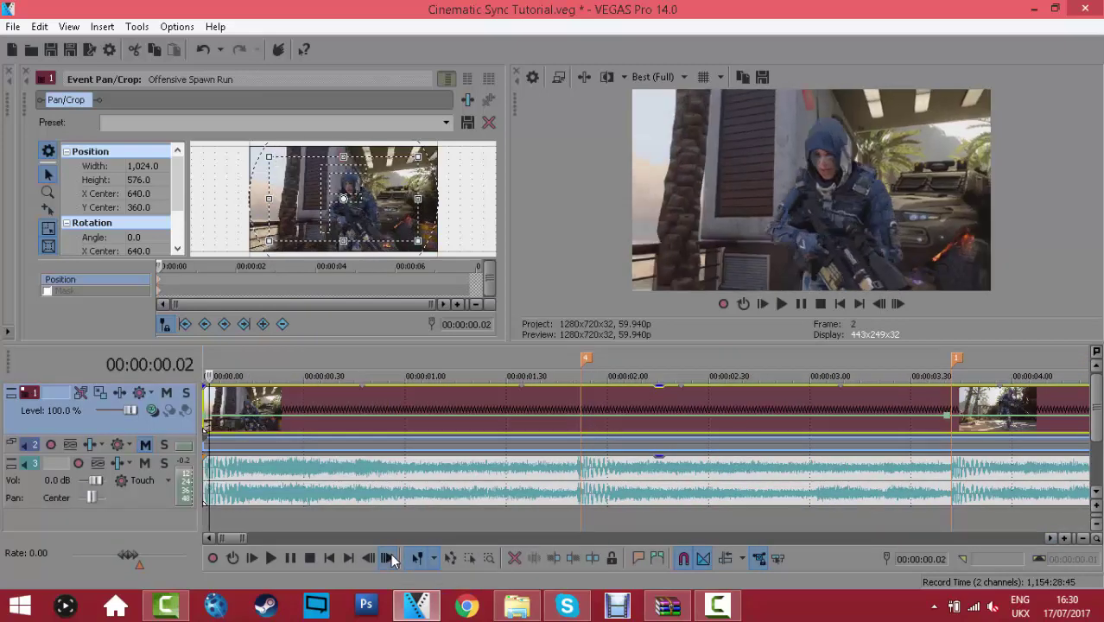
click(391, 557)
click(391, 556)
click(391, 556)
click(391, 557)
click(390, 557)
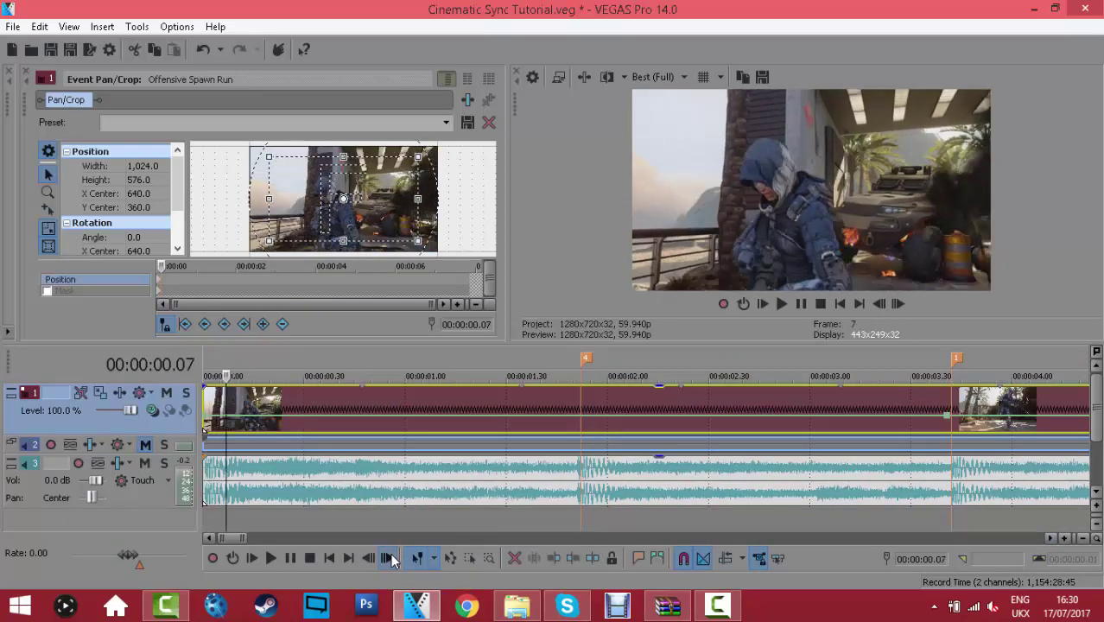
click(390, 558)
click(390, 558)
click(390, 559)
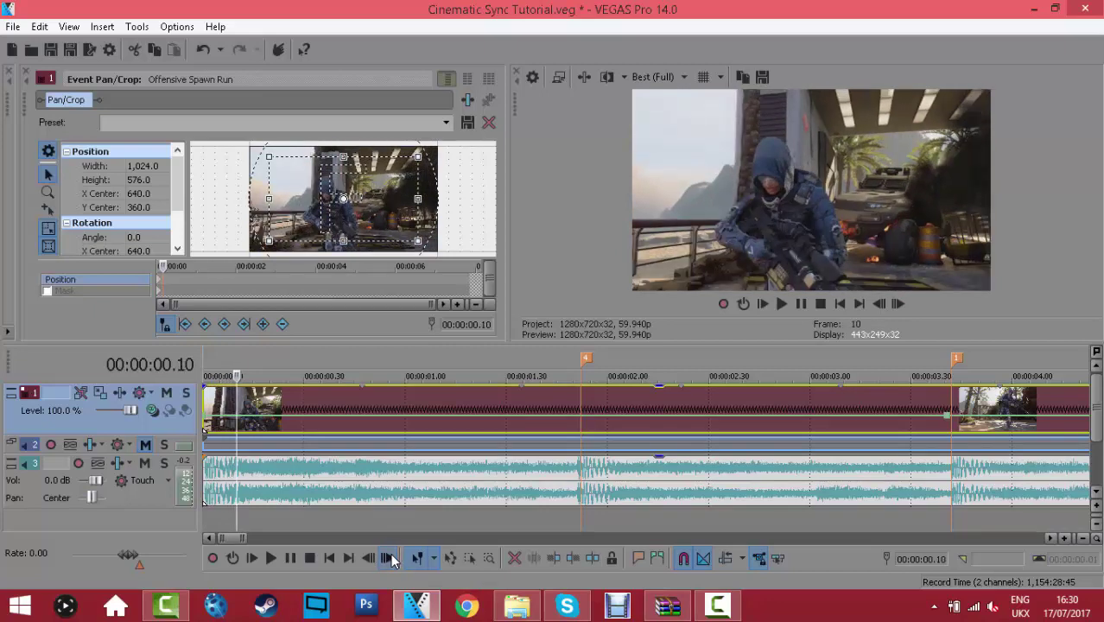
click(391, 558)
click(391, 558)
click(391, 558)
click(391, 558)
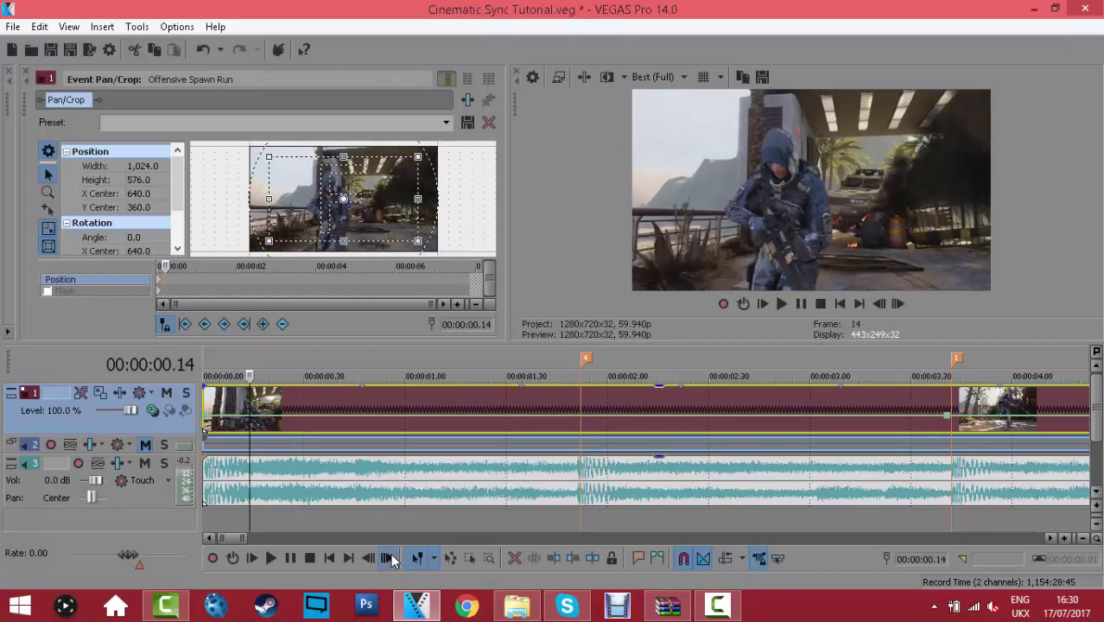
click(391, 558)
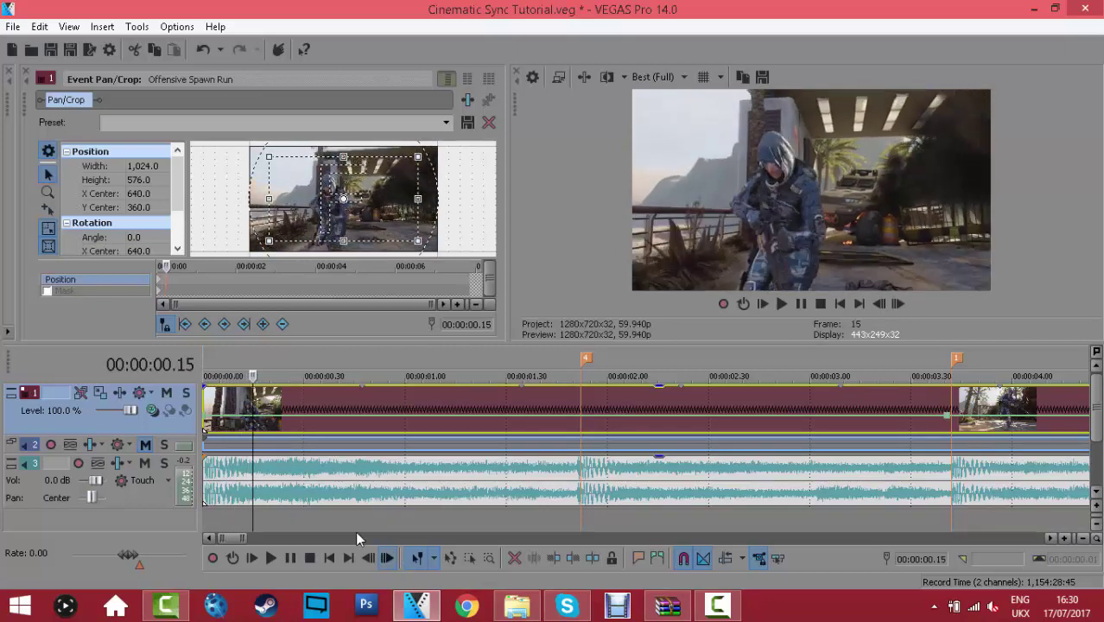
right_click(255, 424)
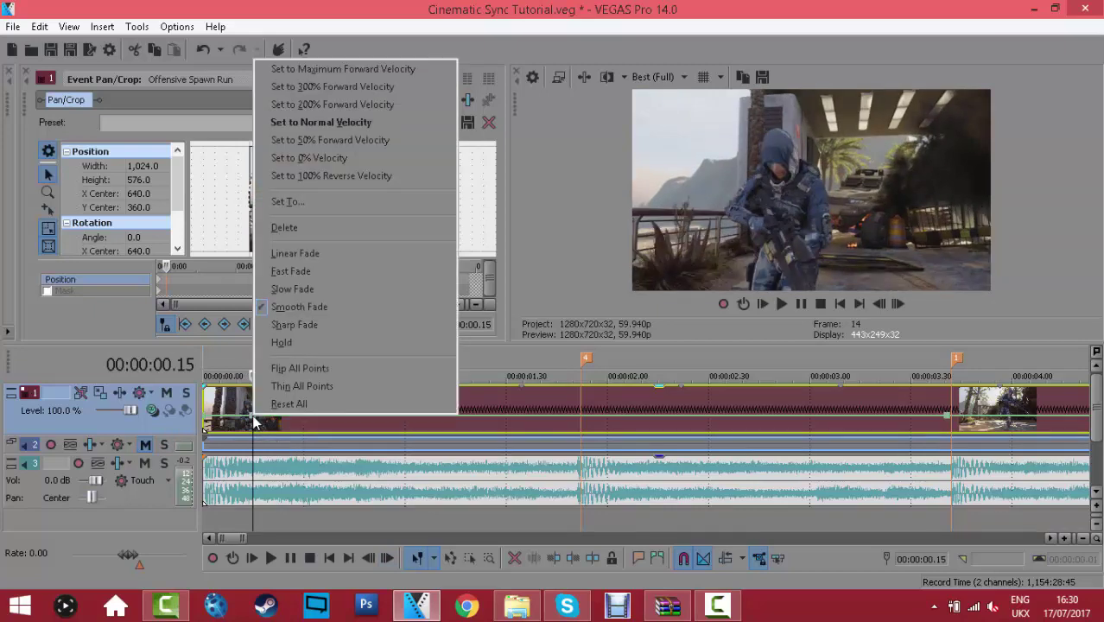
click(389, 141)
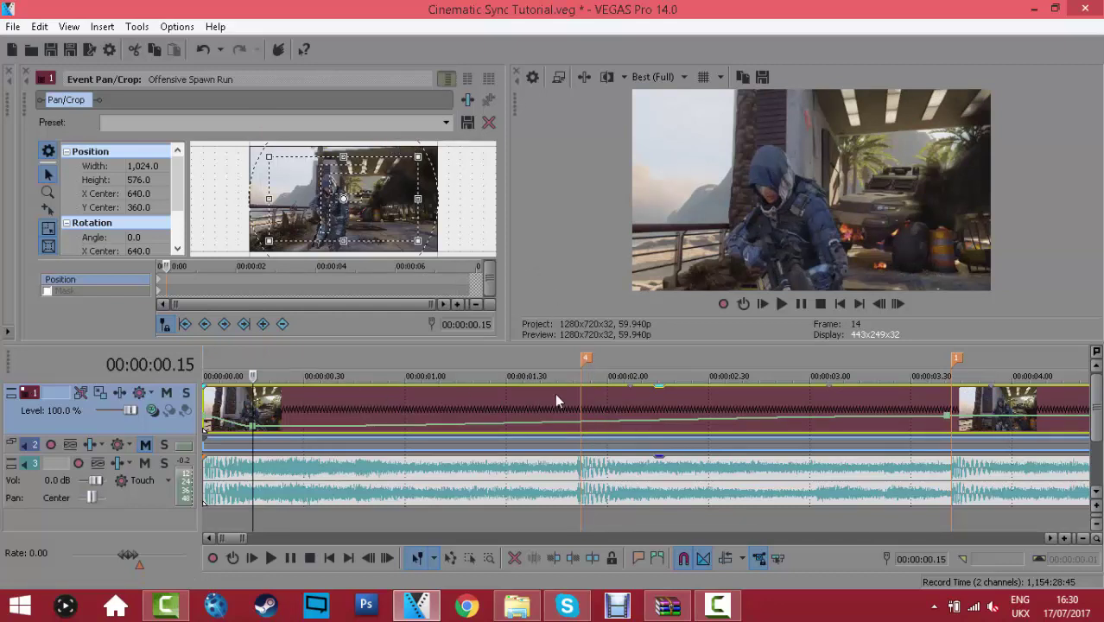
- Check the frames from 00:00:02.06 to 00:00:02.15 and review the loop switch in the clip's properties
click(625, 395)
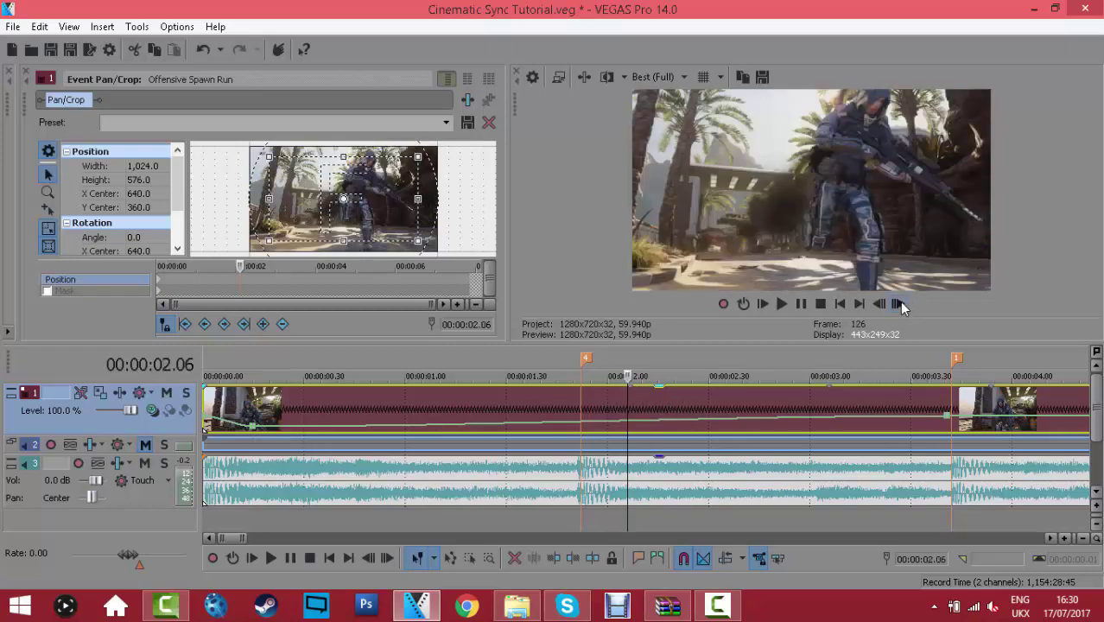
click(898, 304)
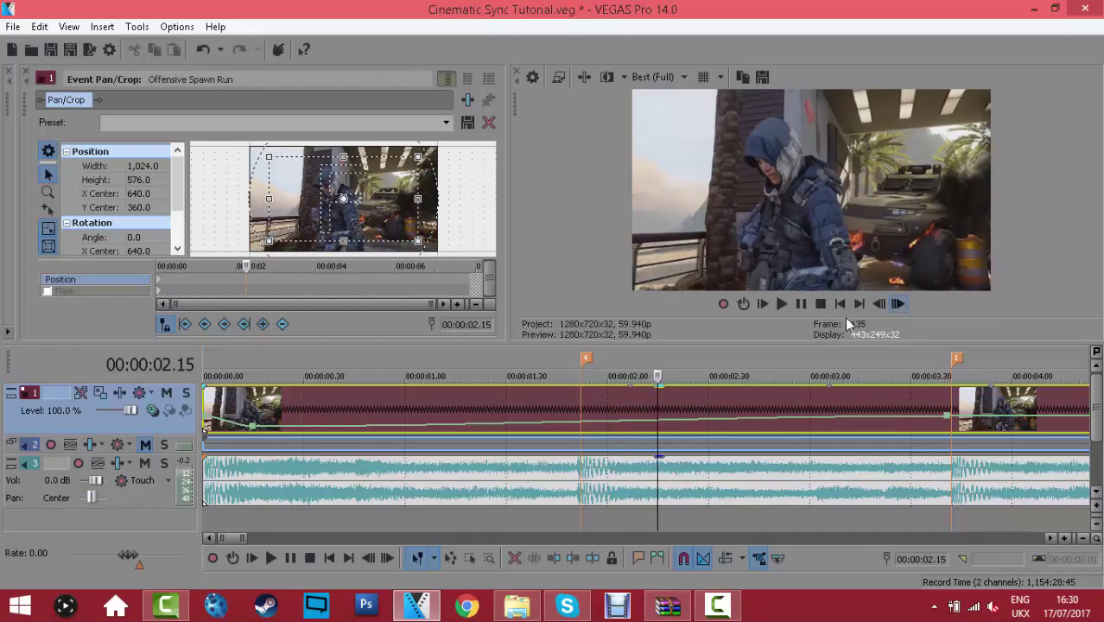
right_click(633, 402)
click(648, 577)
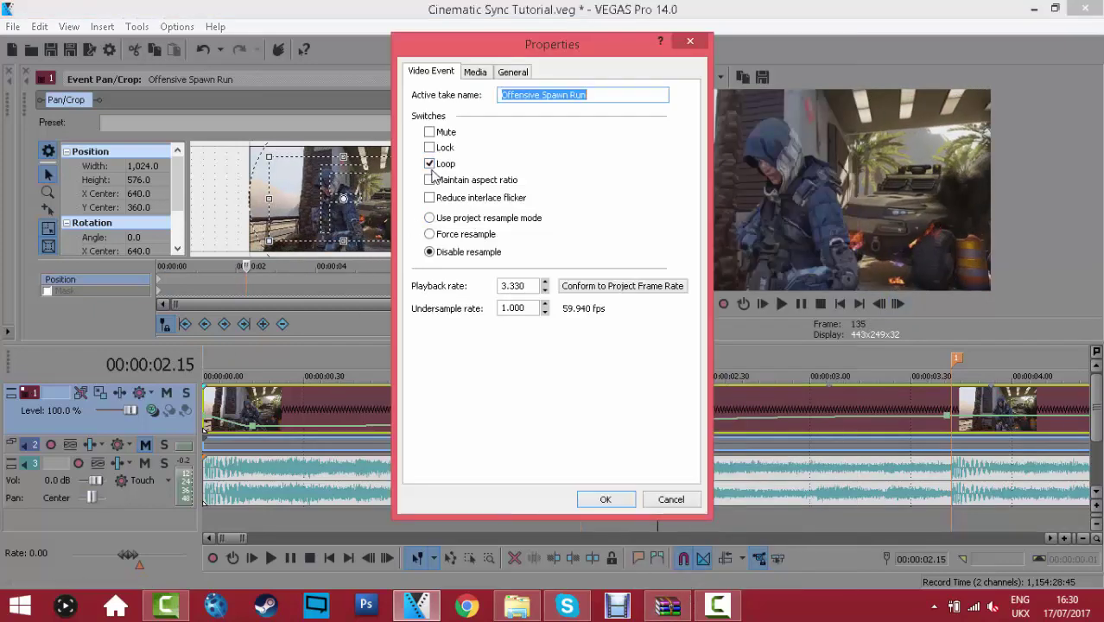
click(628, 499)
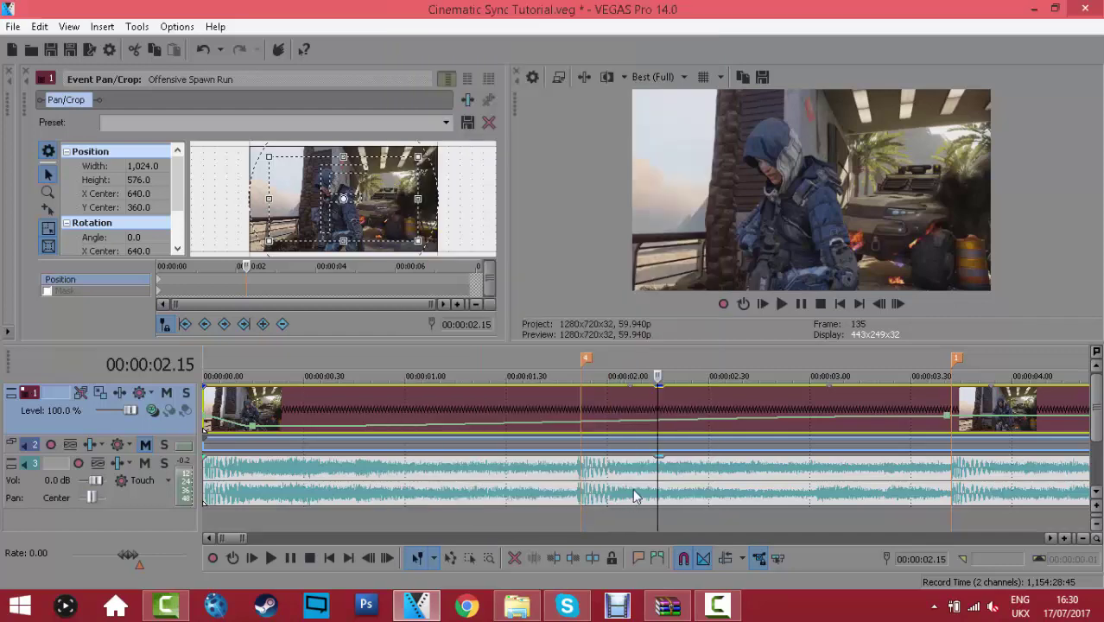
- Examine the clip's frames from 00:00:02.07 to 00:00:02.13 and the frame at 00:00:03.06
click(628, 389)
click(898, 304)
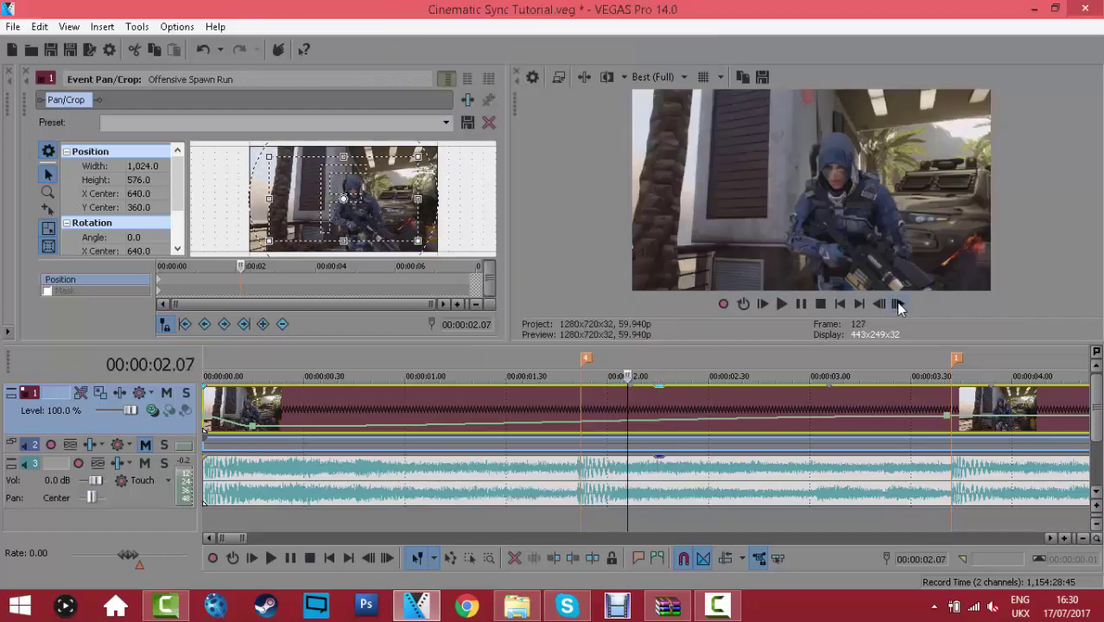
click(898, 304)
click(899, 304)
click(898, 305)
click(899, 304)
click(899, 304)
click(899, 304)
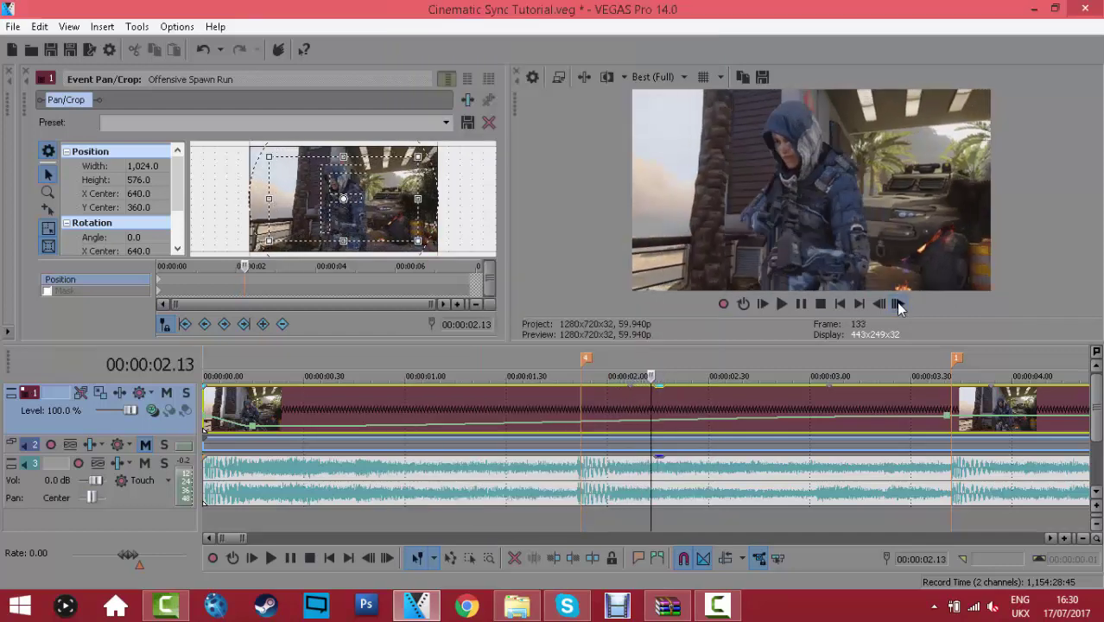
click(828, 390)
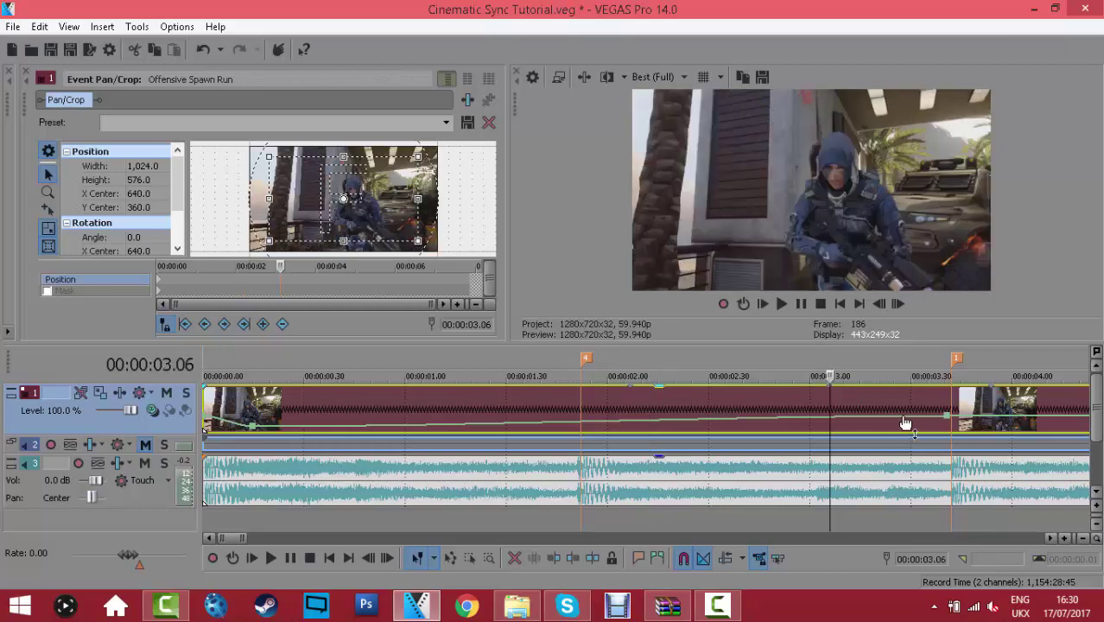
- Align the existing velocity point with marker 1 and add a 50% forward velocity point 15 frames earlier, at 00:00:03.27
click(950, 402)
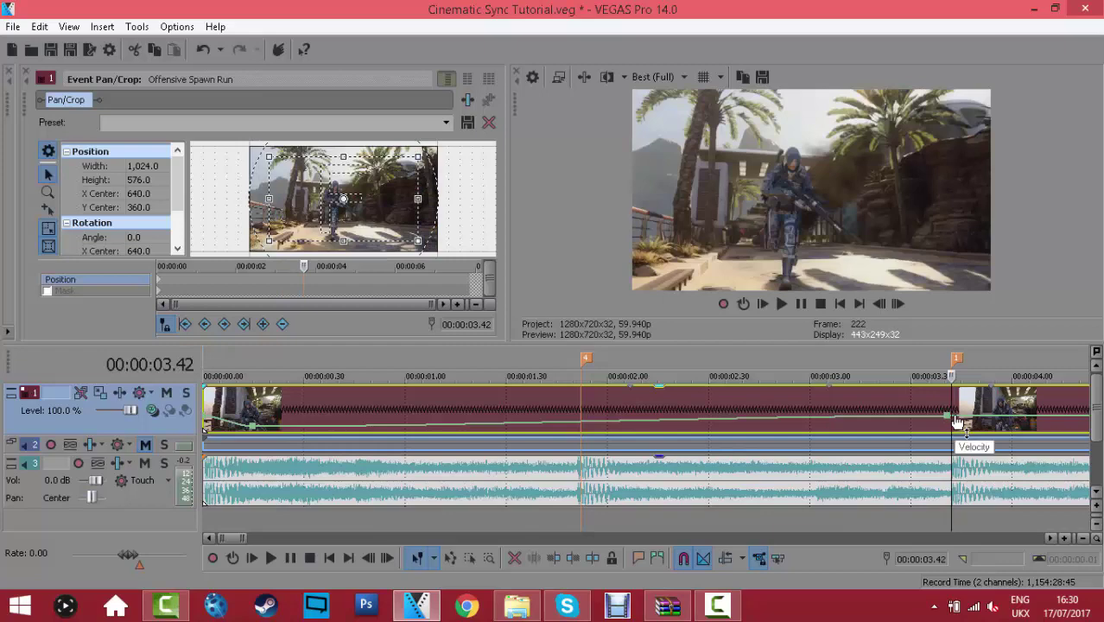
click(880, 304)
click(880, 304)
click(881, 304)
click(880, 304)
click(881, 304)
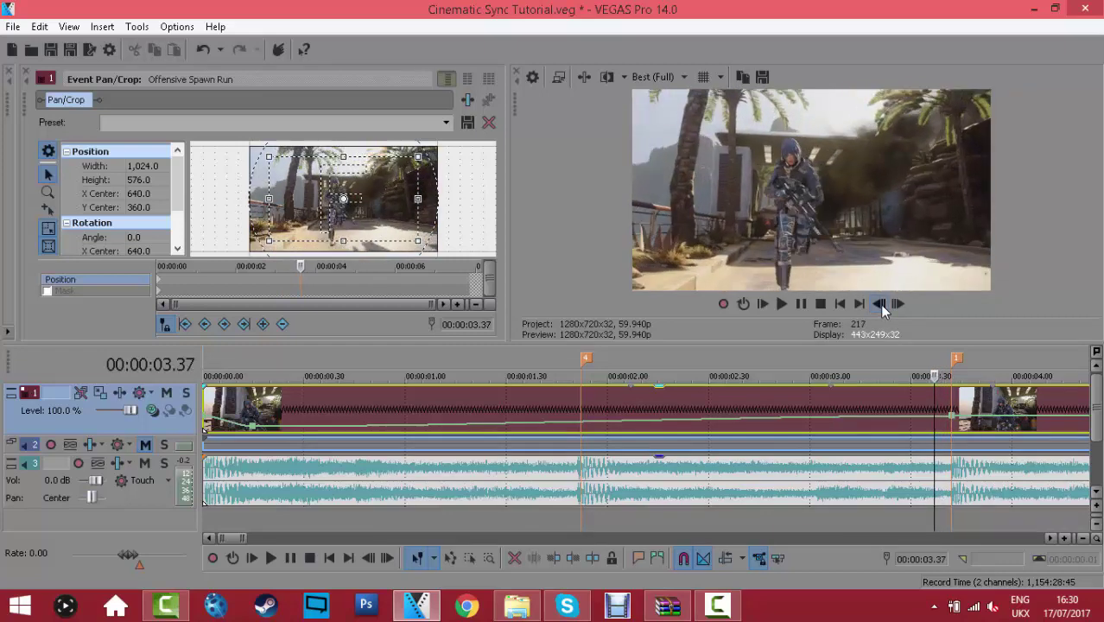
click(881, 304)
click(881, 305)
click(880, 304)
click(880, 304)
click(881, 304)
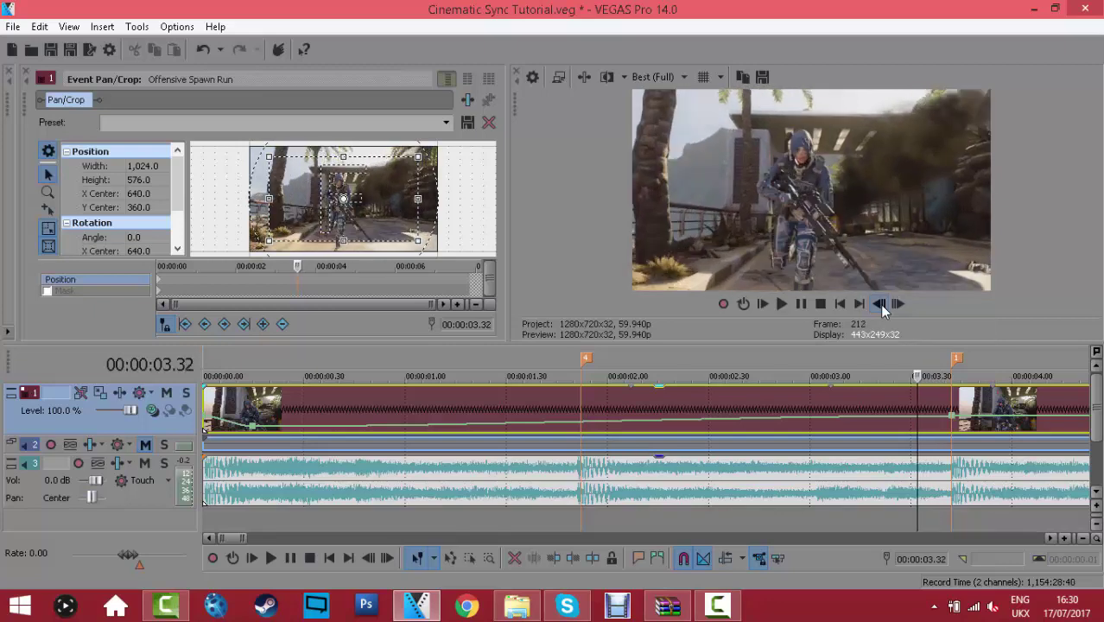
click(881, 304)
click(880, 304)
click(881, 304)
click(880, 304)
click(880, 304)
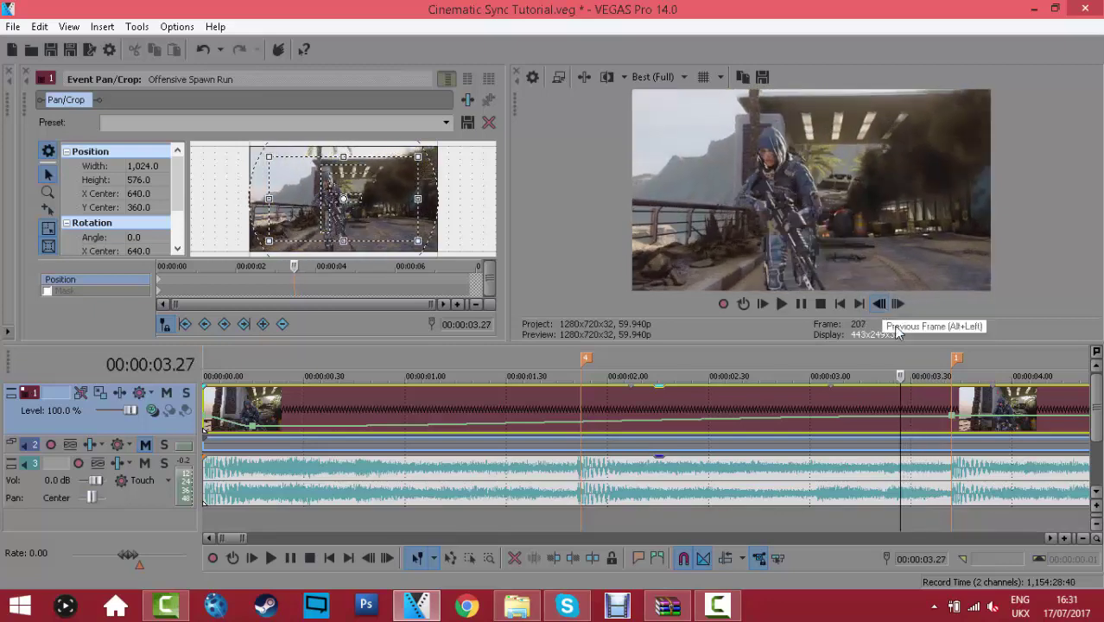
double_click(903, 424)
right_click(903, 424)
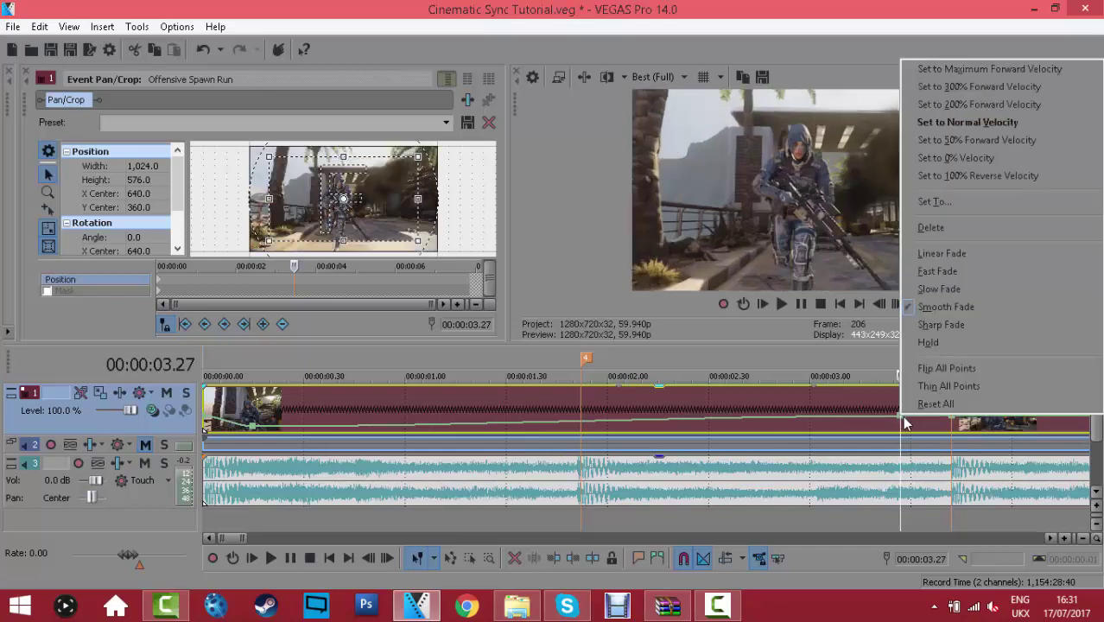
click(943, 138)
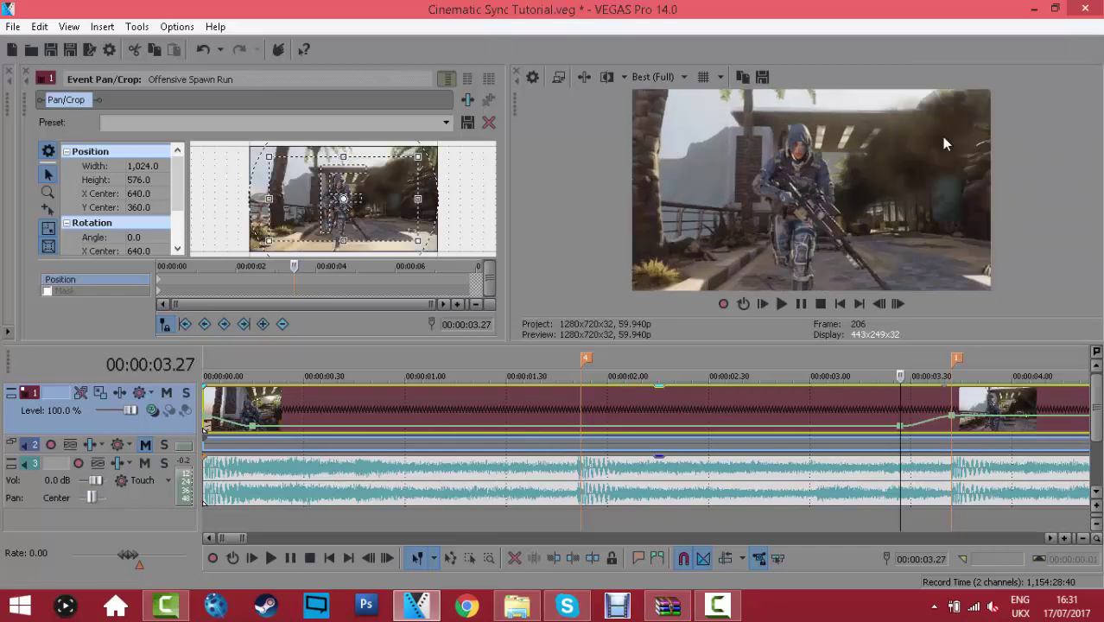
- Examine the clip frame by frame just before and at marker 1, finishing at 00:00:03.41
click(946, 406)
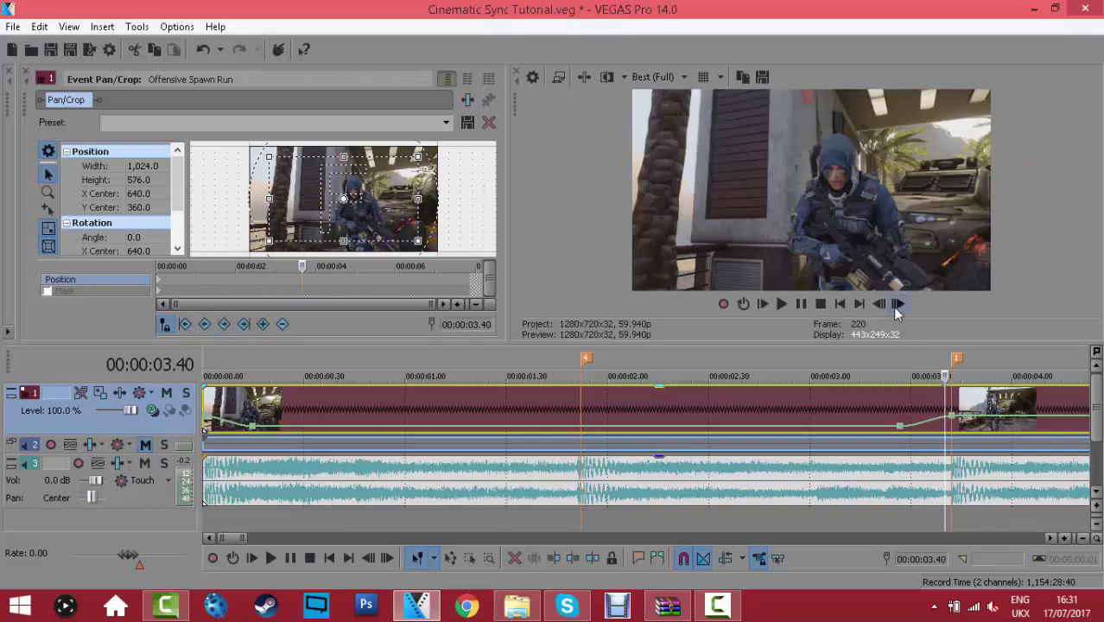
click(897, 304)
click(897, 304)
click(897, 305)
click(880, 304)
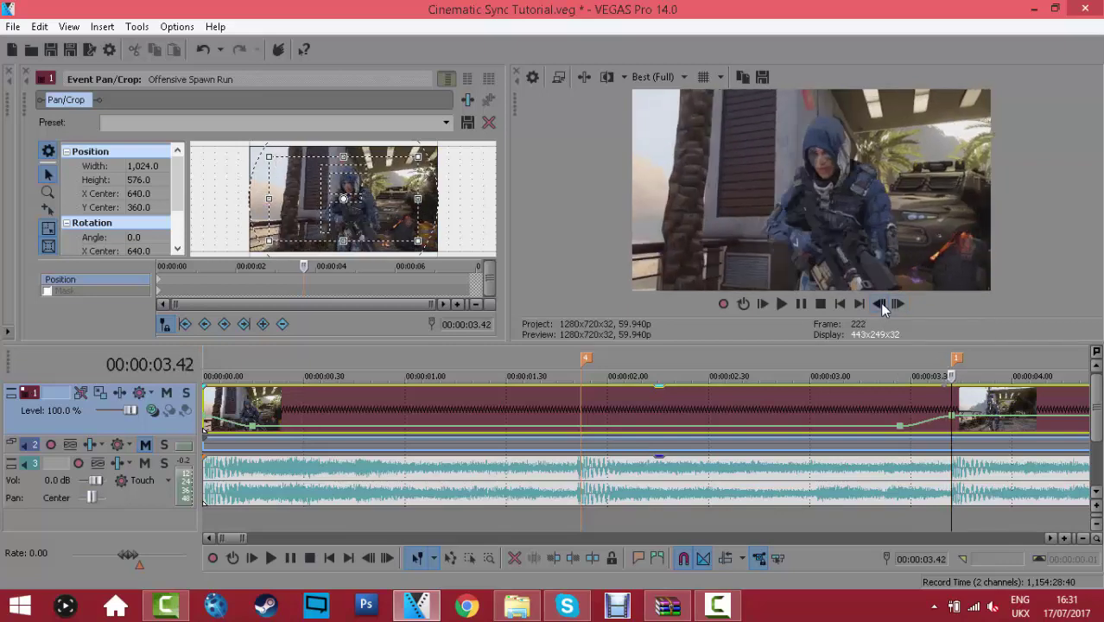
click(881, 305)
click(881, 304)
click(881, 304)
click(881, 304)
click(899, 300)
click(898, 300)
click(899, 300)
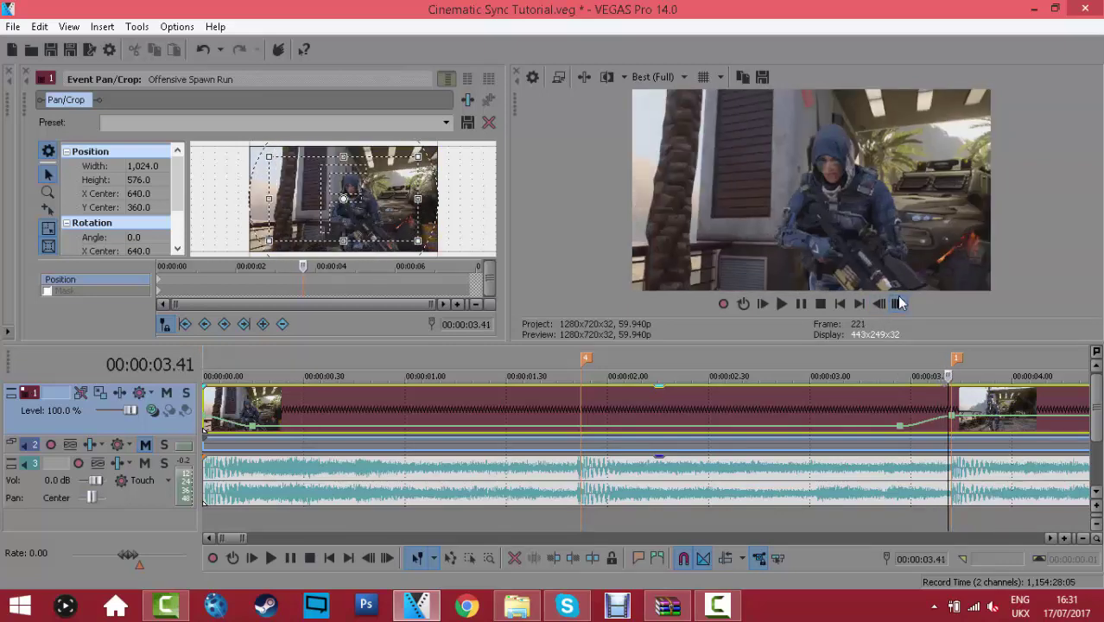
- Replace the 50% forward velocity point at 00:00:03.27 with a 50% forward velocity point three frames closer to marker 1, at 00:00:03.30
click(899, 406)
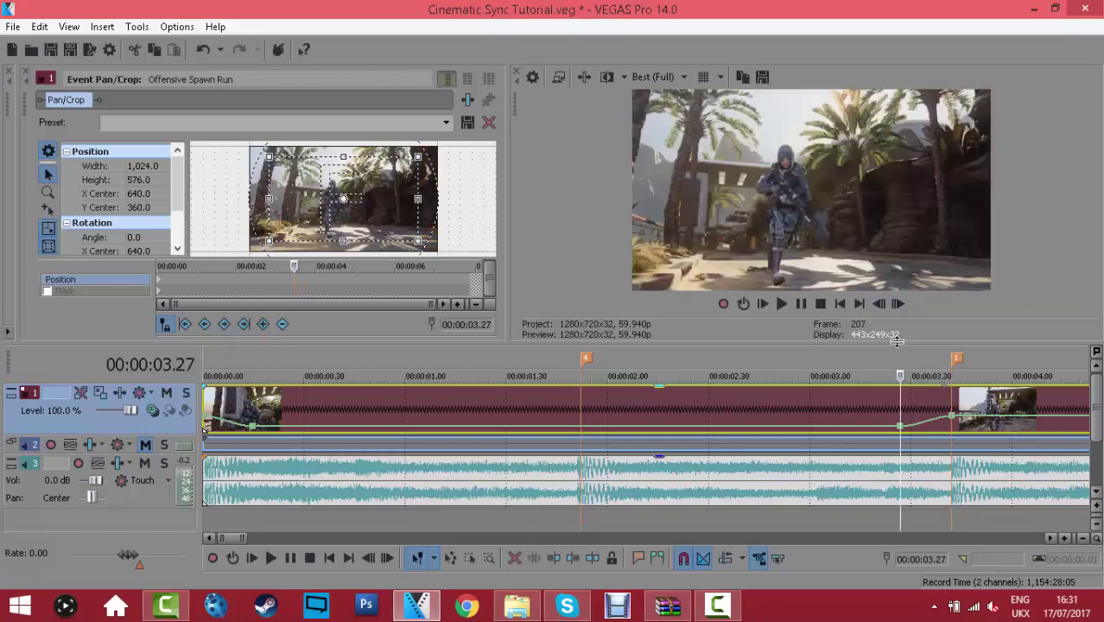
click(899, 304)
click(899, 304)
click(899, 304)
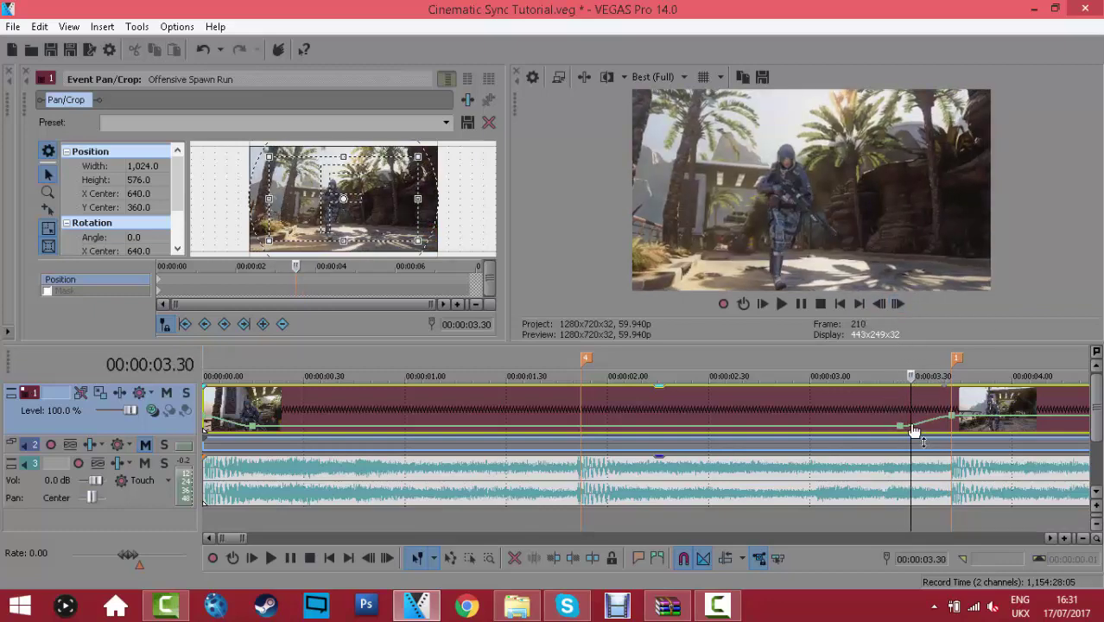
double_click(912, 424)
right_click(912, 425)
click(955, 148)
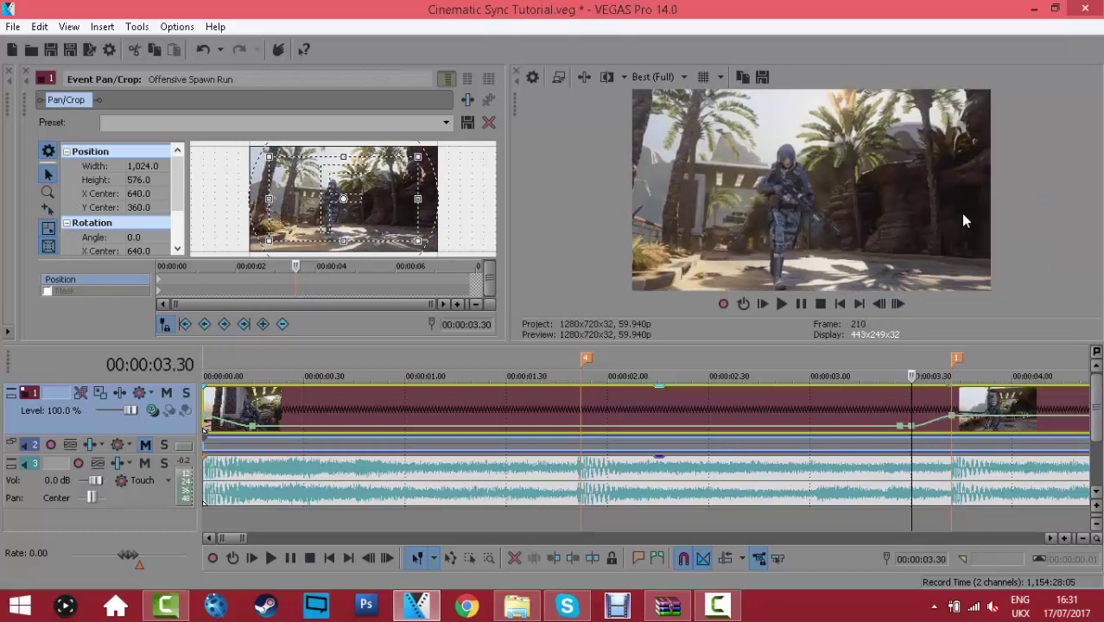
right_click(913, 425)
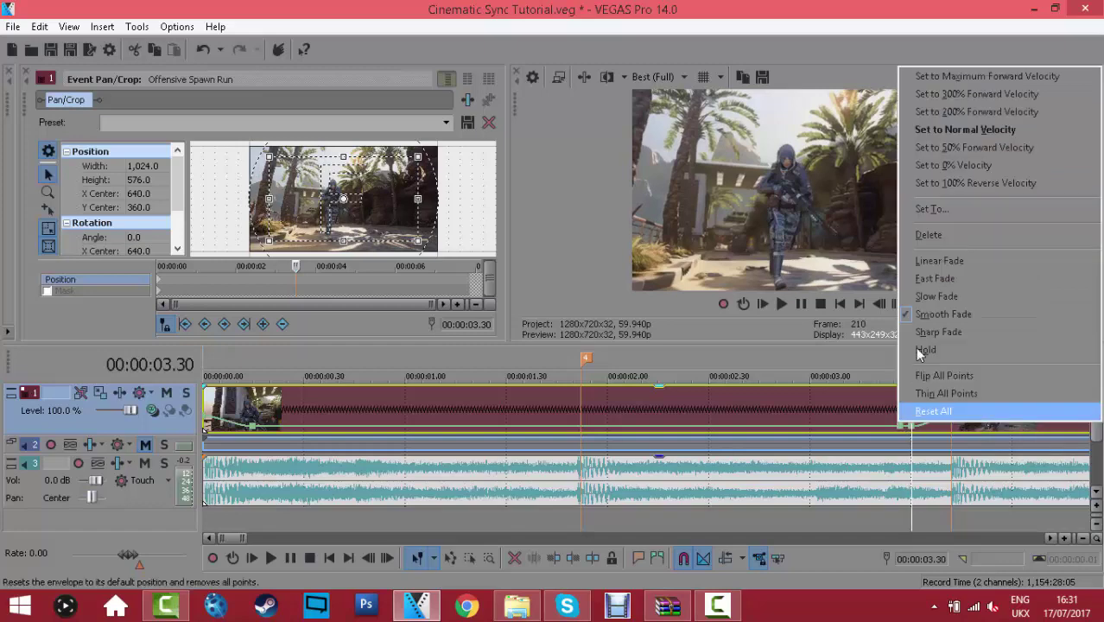
click(953, 240)
- Add a 50% forward velocity point at about 00:00:00.11 and delete the original slowdown point just after it
click(250, 421)
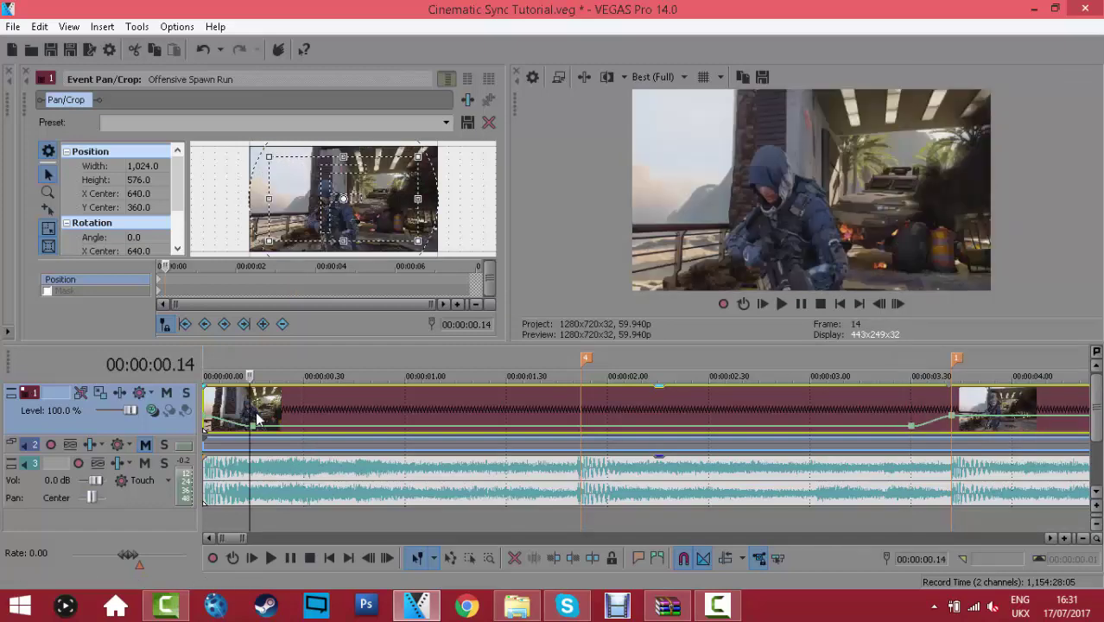
click(879, 305)
click(879, 305)
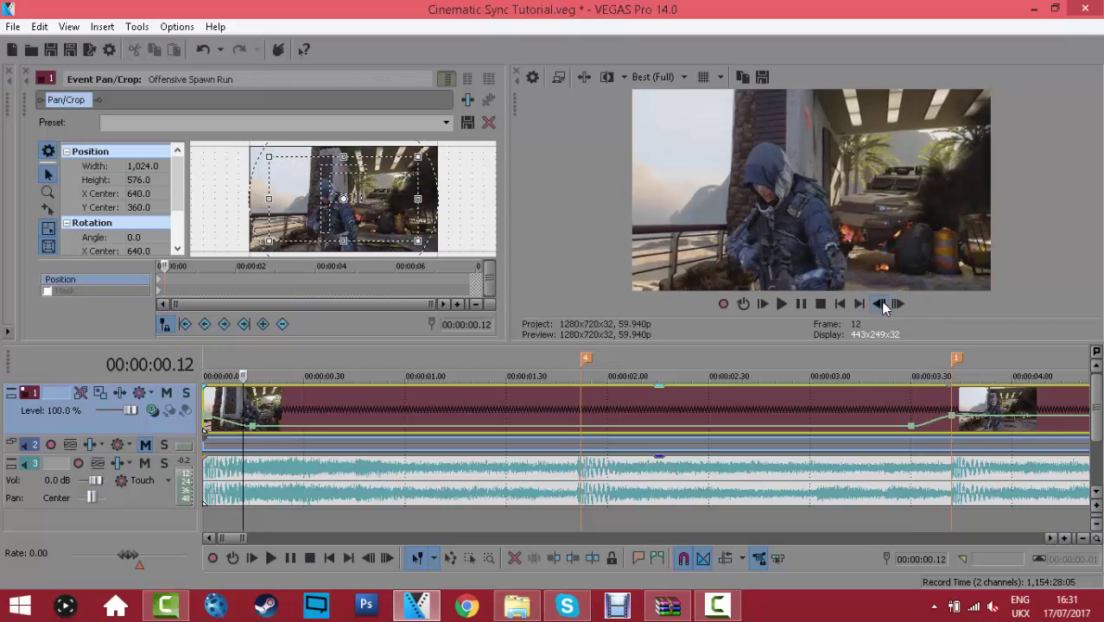
double_click(242, 425)
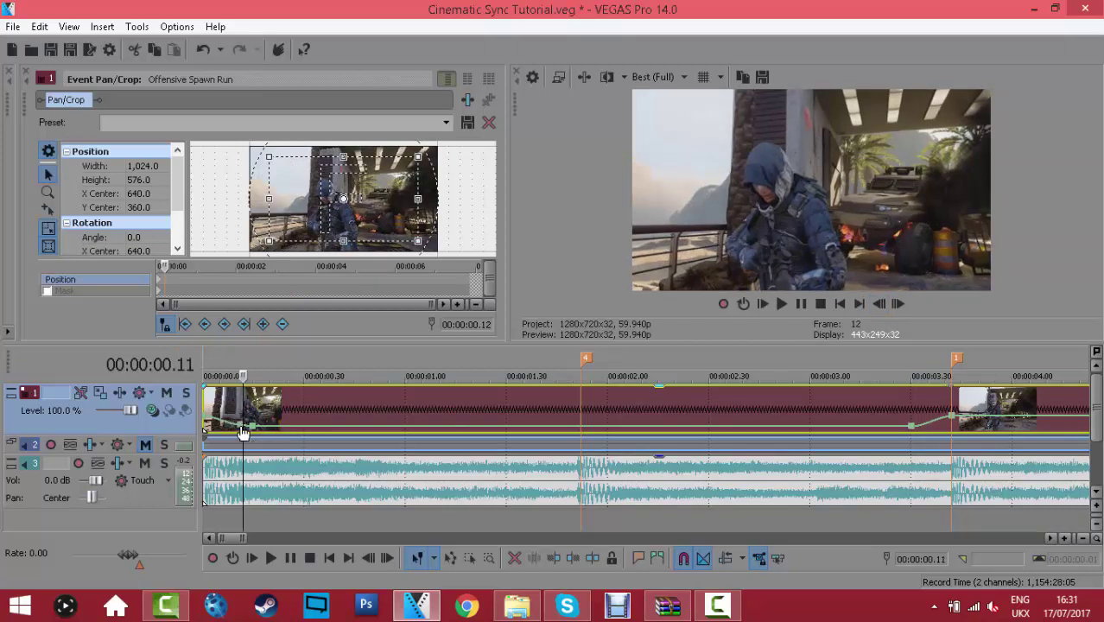
right_click(243, 425)
click(317, 152)
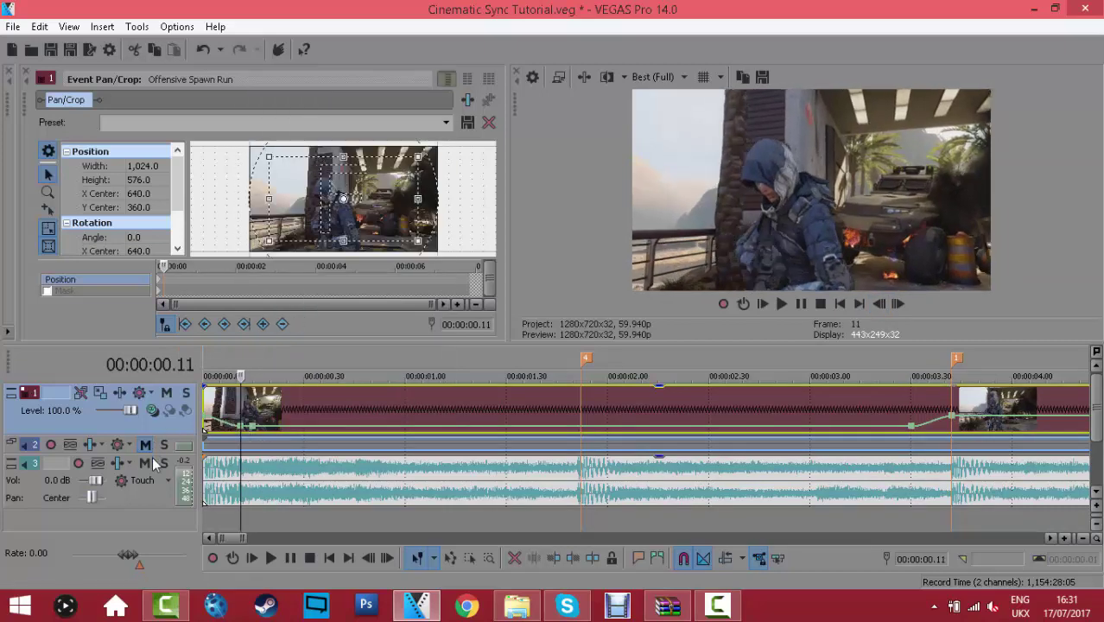
right_click(250, 430)
click(315, 239)
- Split the clip at marker 1 (00:00:03.42) and delete the part after it
click(959, 400)
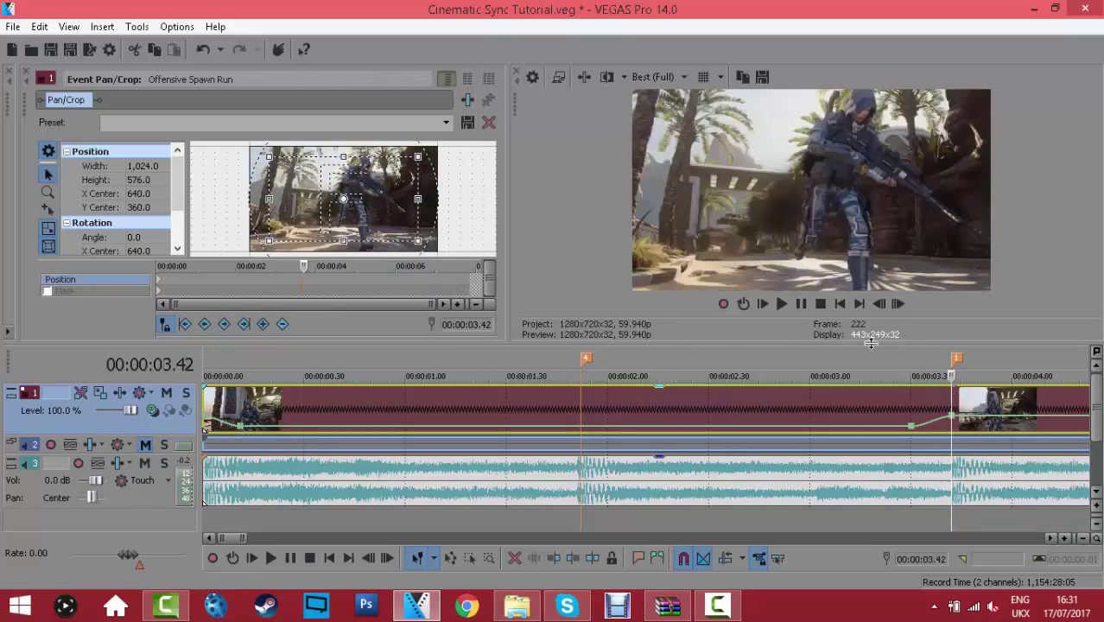
key(s)
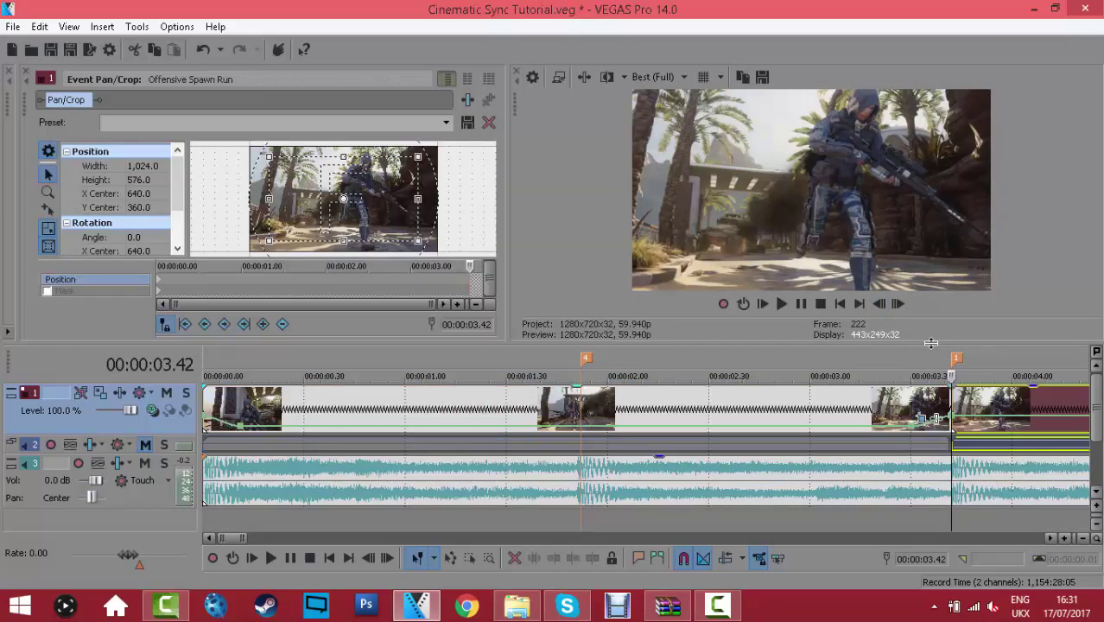
key(Delete)
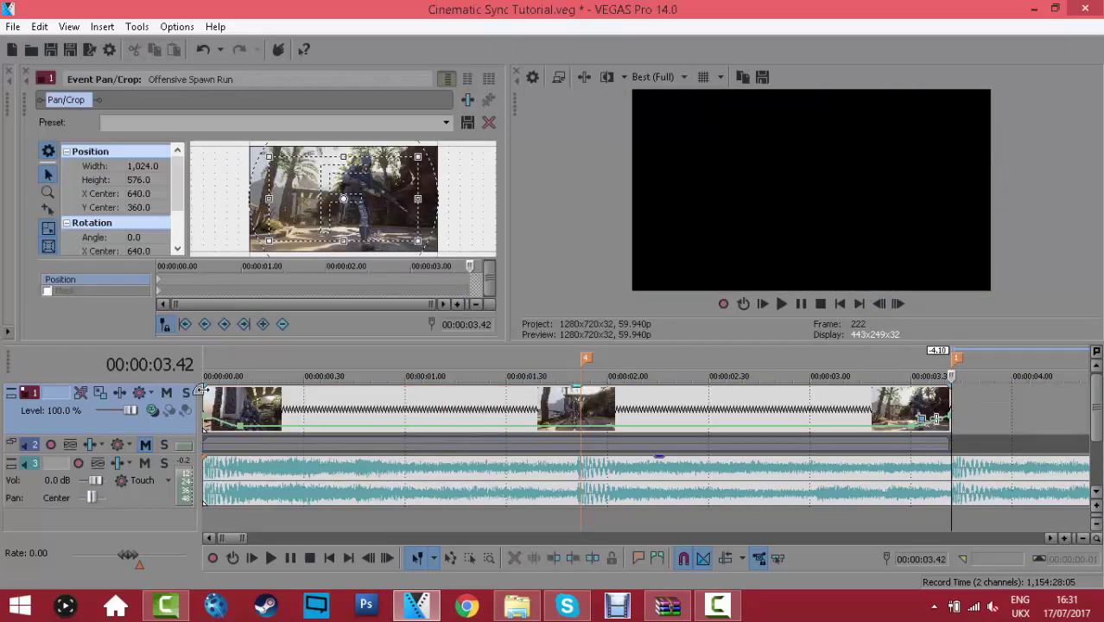
- Play the trimmed clip twice from the beginning to check its sync with the beat markers
click(204, 393)
click(783, 304)
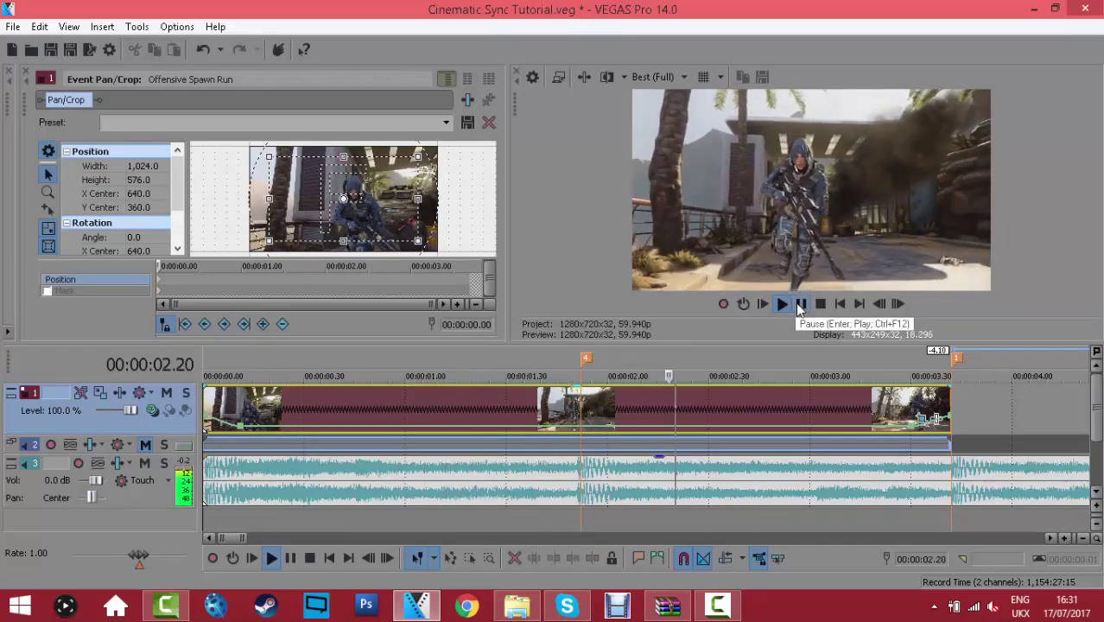
click(801, 306)
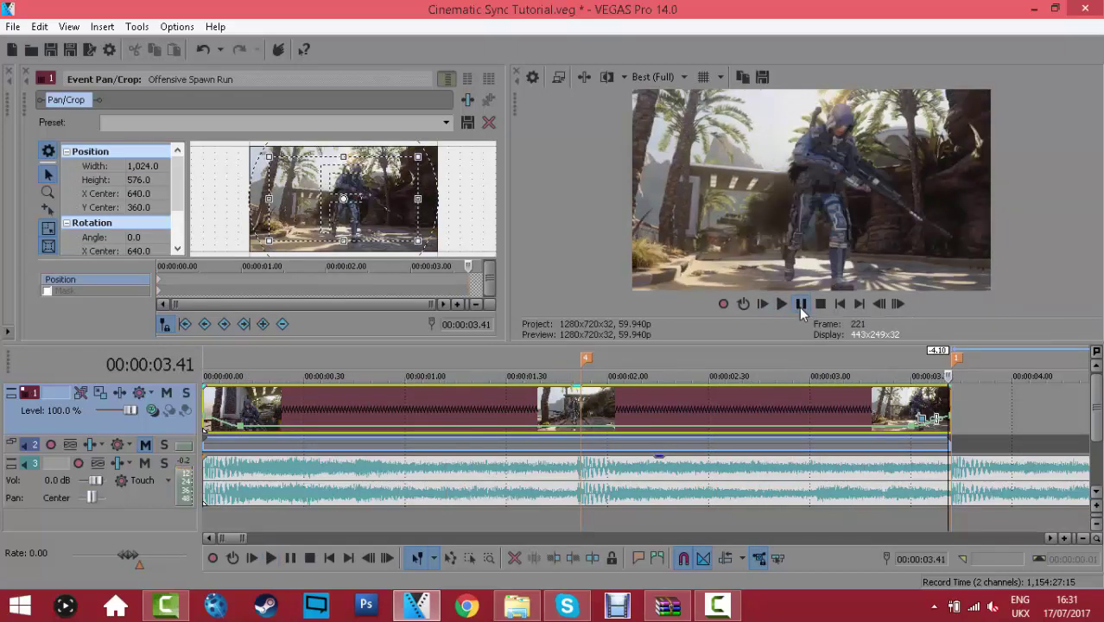
click(208, 406)
click(788, 298)
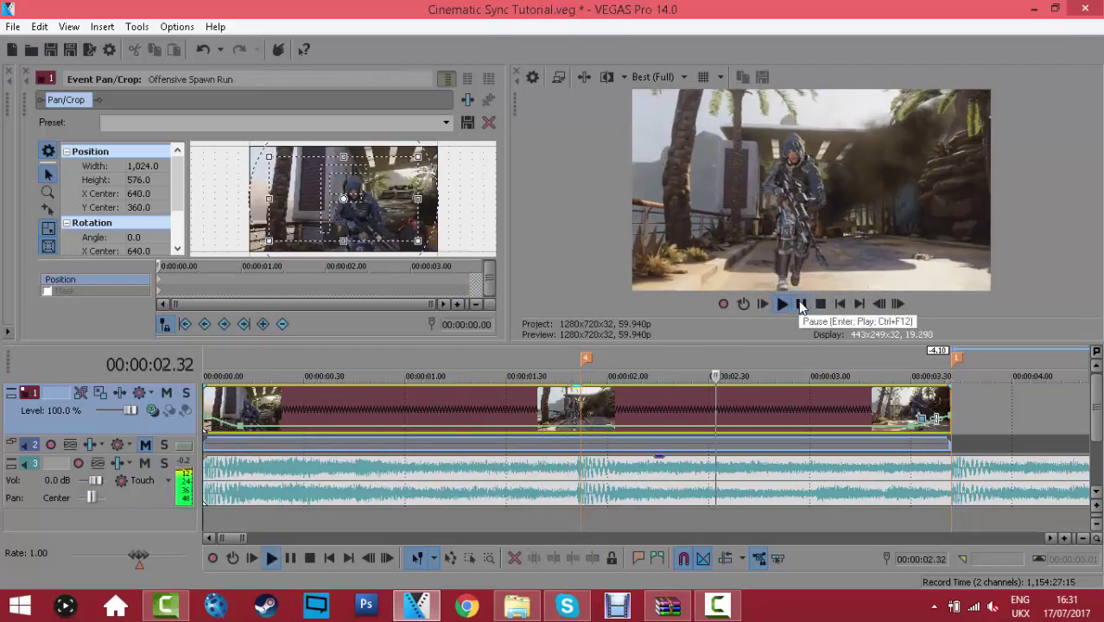
click(802, 304)
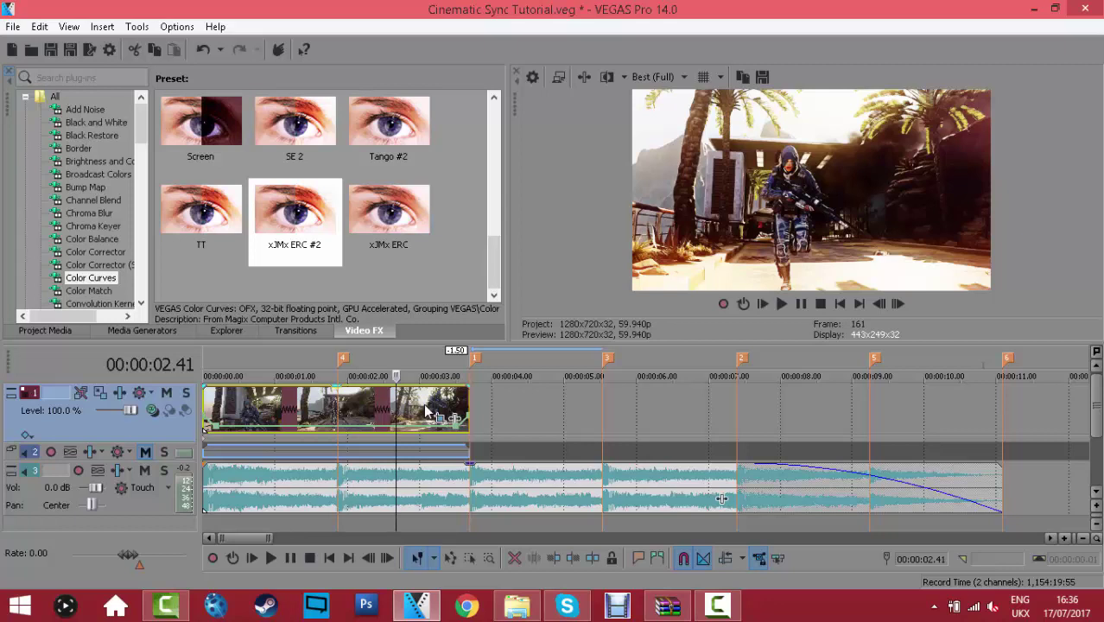
- Review the colour-graded clip at 00:00:03.28, 00:00:03.04 and marker 4, and preview the section between markers 4 and 1
click(453, 397)
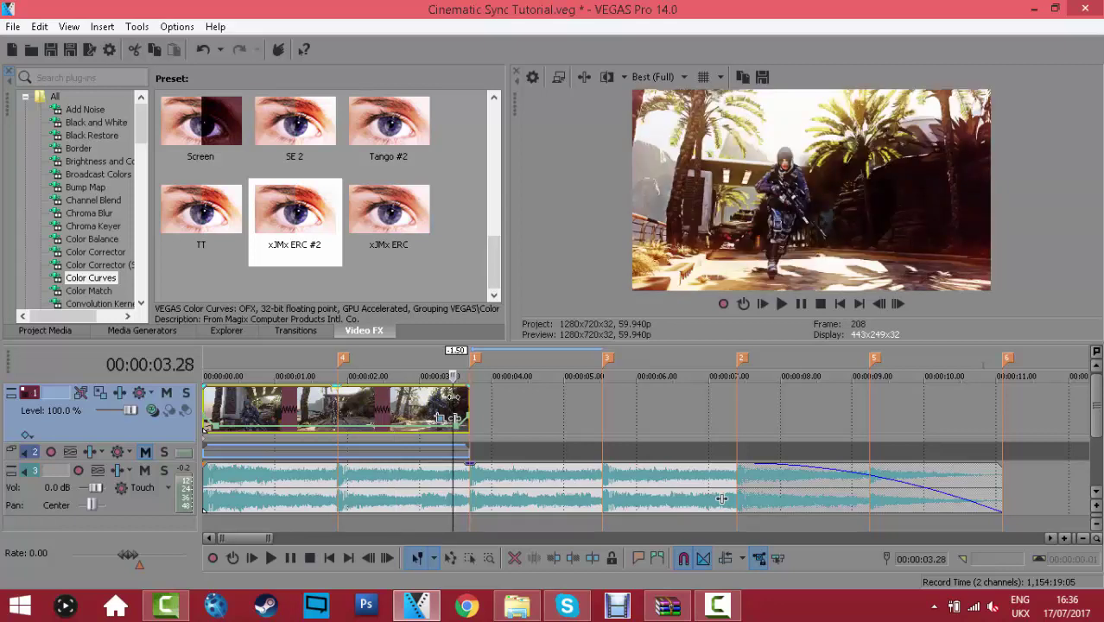
click(424, 408)
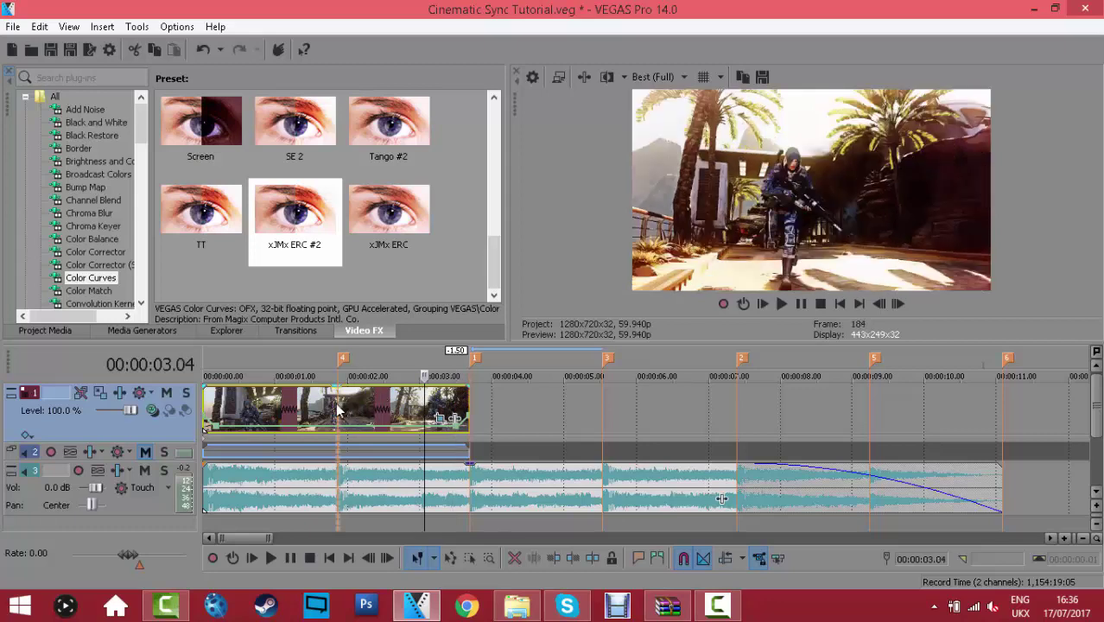
click(337, 410)
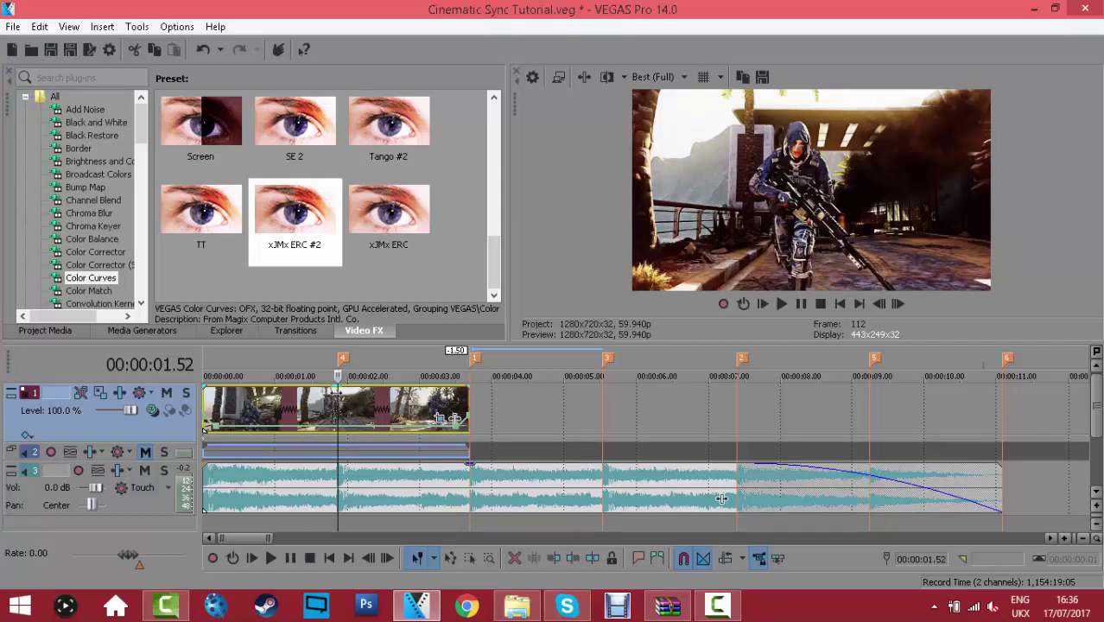
click(382, 420)
key(space)
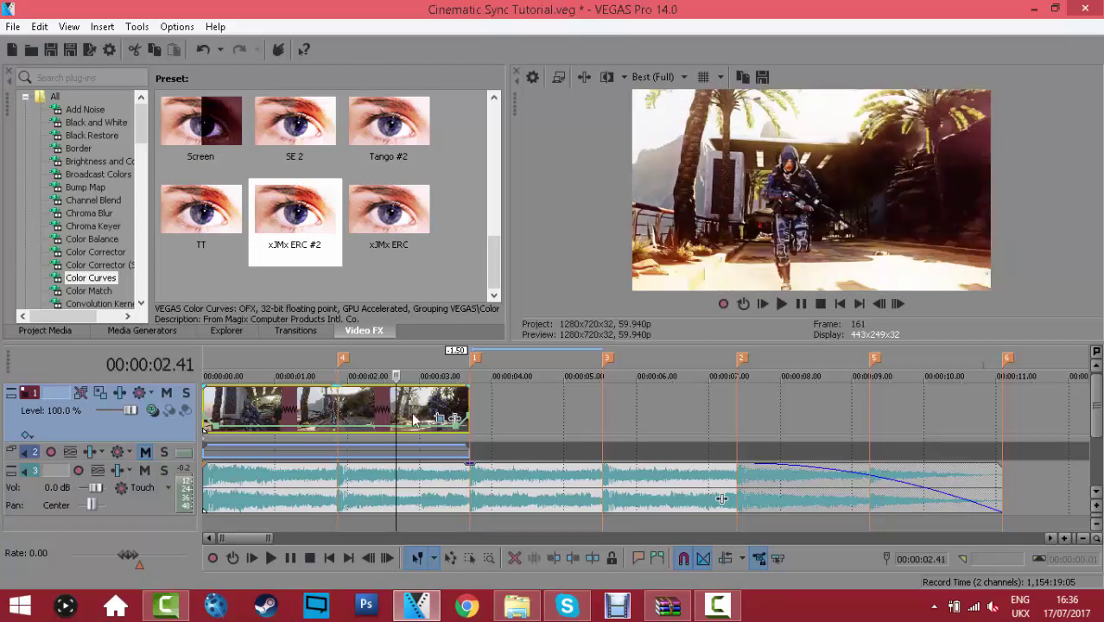
- Compare the frames before, at and after marker 4, from 00:00:01.21 to 00:00:02.10, finishing at 00:00:01.52
click(334, 421)
click(316, 416)
click(302, 416)
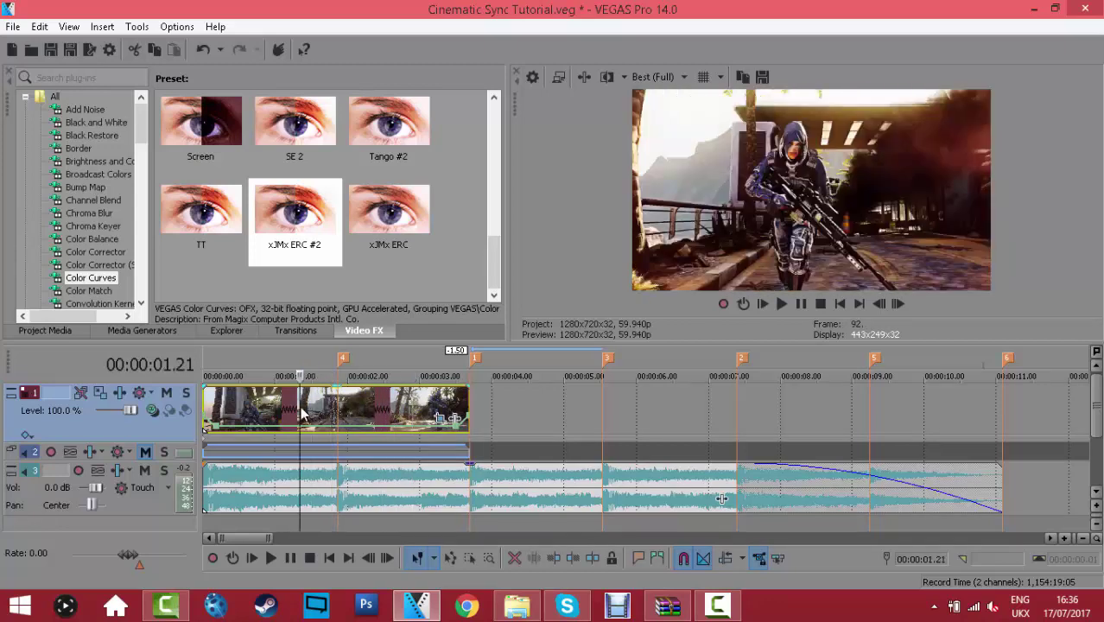
click(357, 400)
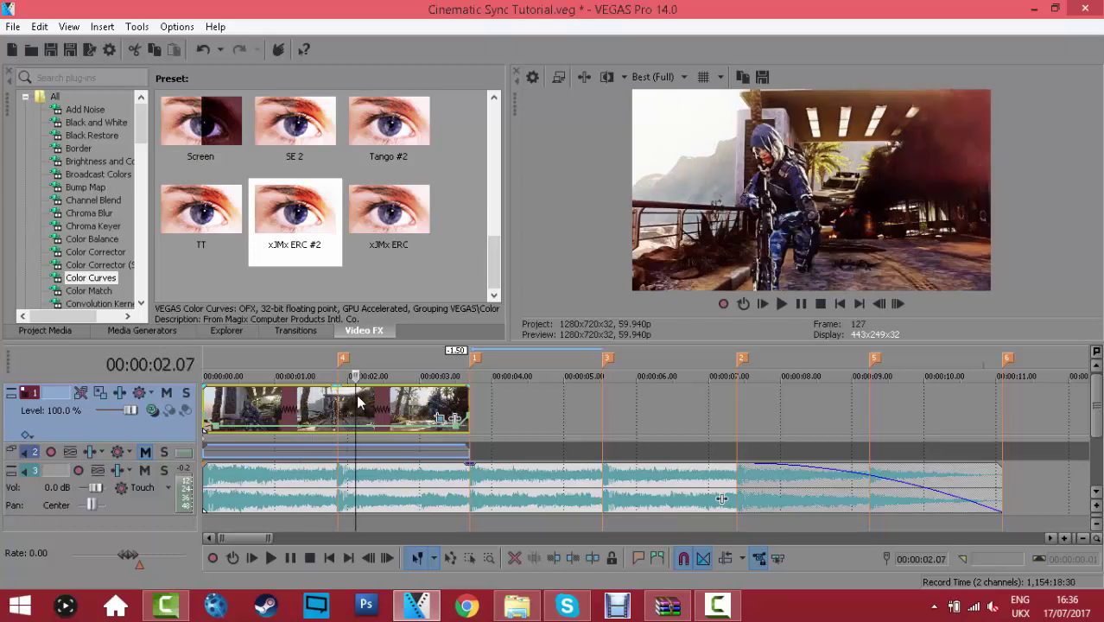
click(330, 401)
click(337, 404)
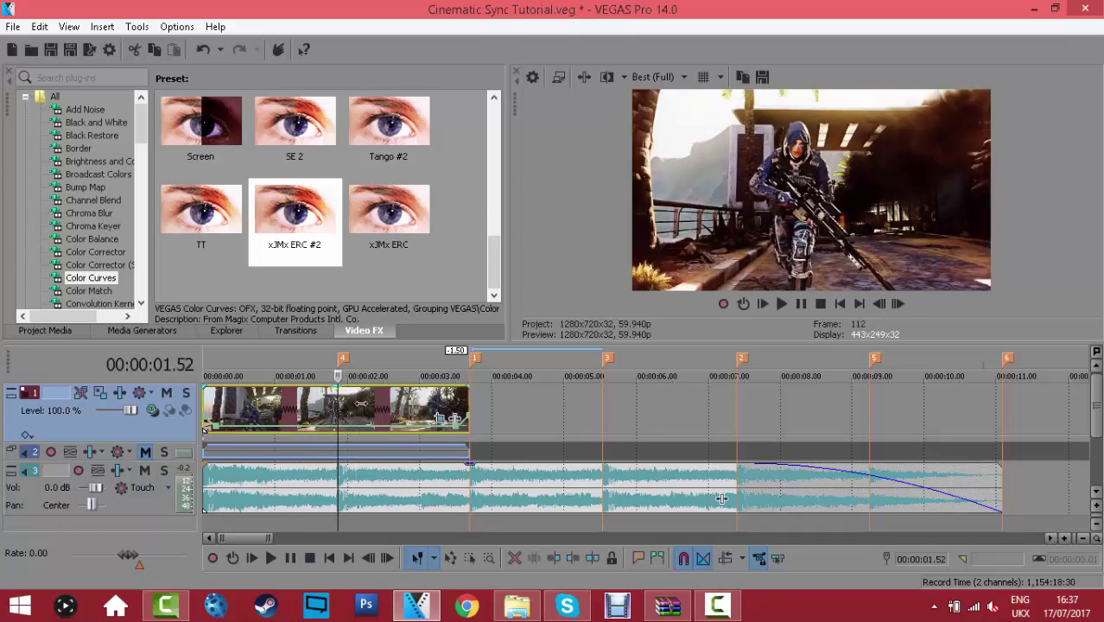
click(359, 403)
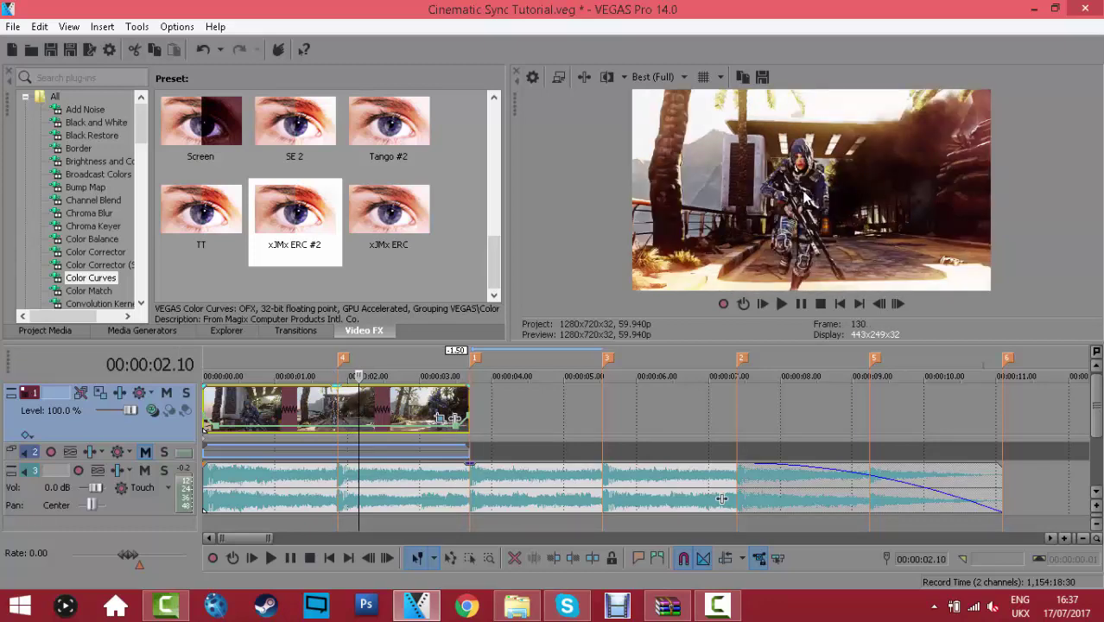
click(340, 406)
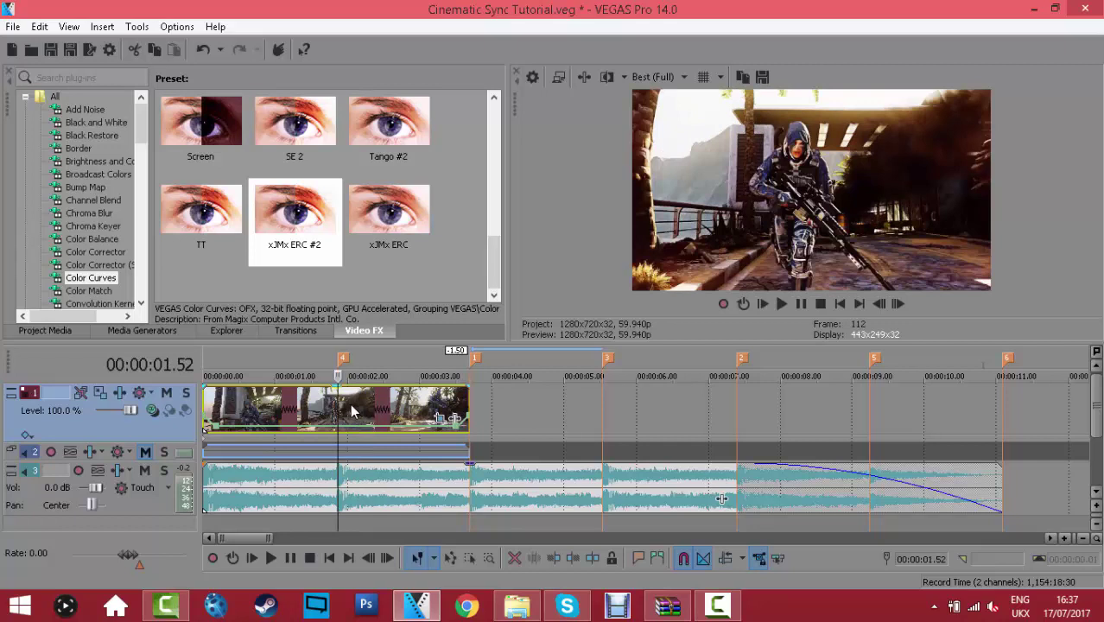